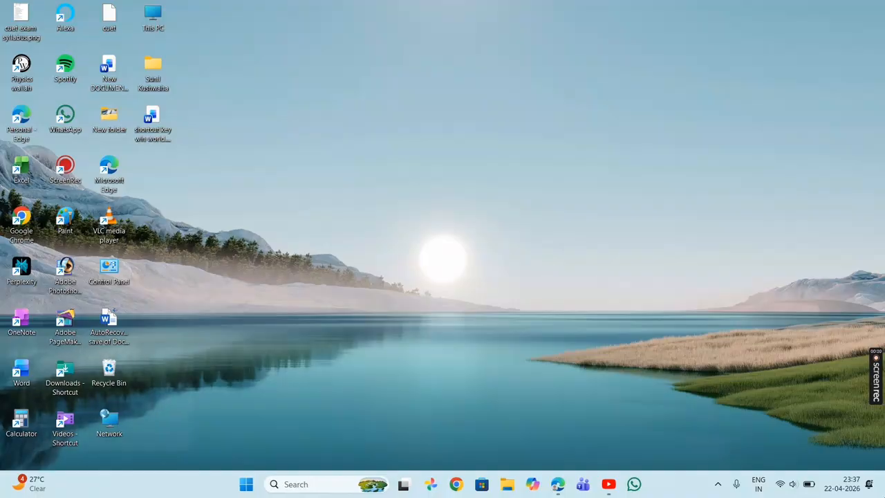
Launch Microsoft Word by running the winword command from the Windows Run dialog
key(super+r)
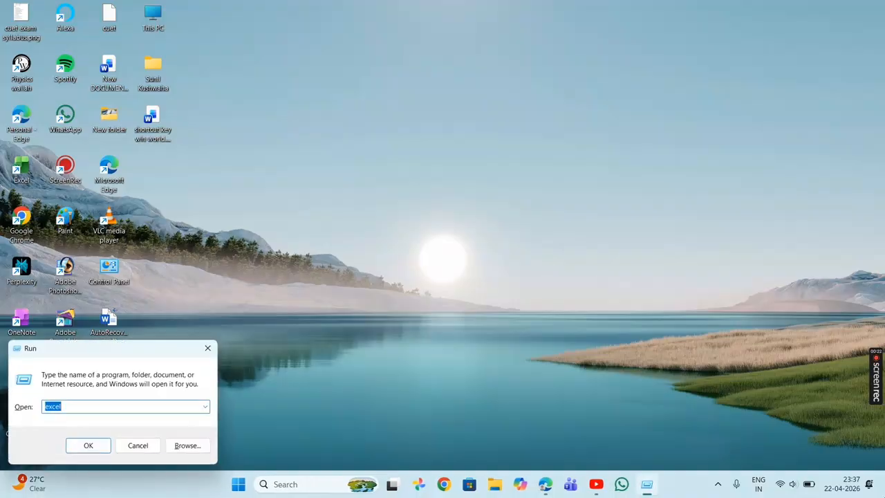
text(winwo)
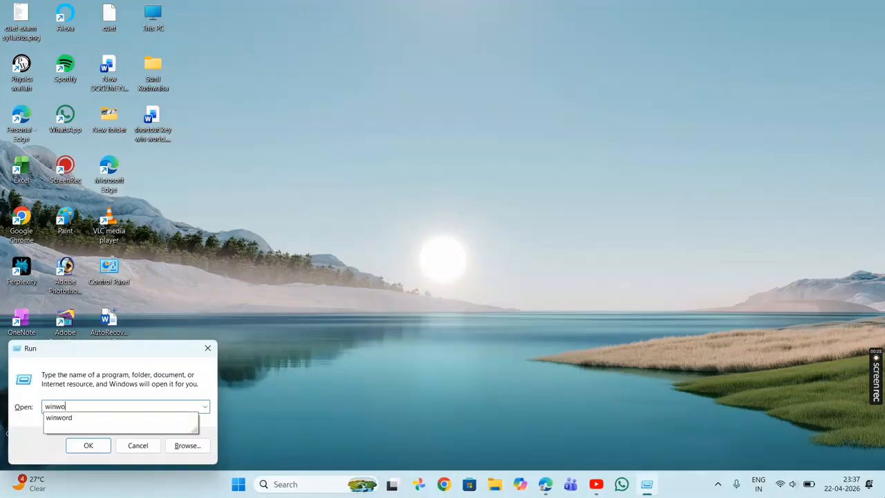
text(r)
key(BackSpace)
text(rd)
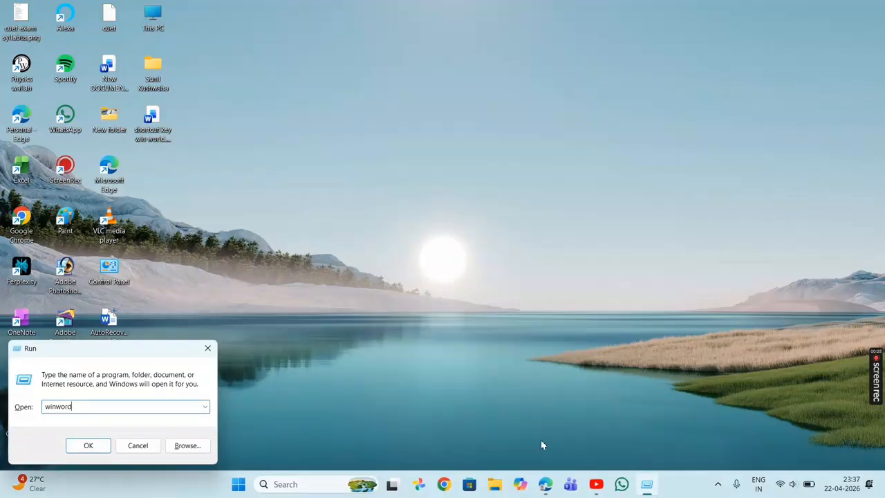
click(76, 446)
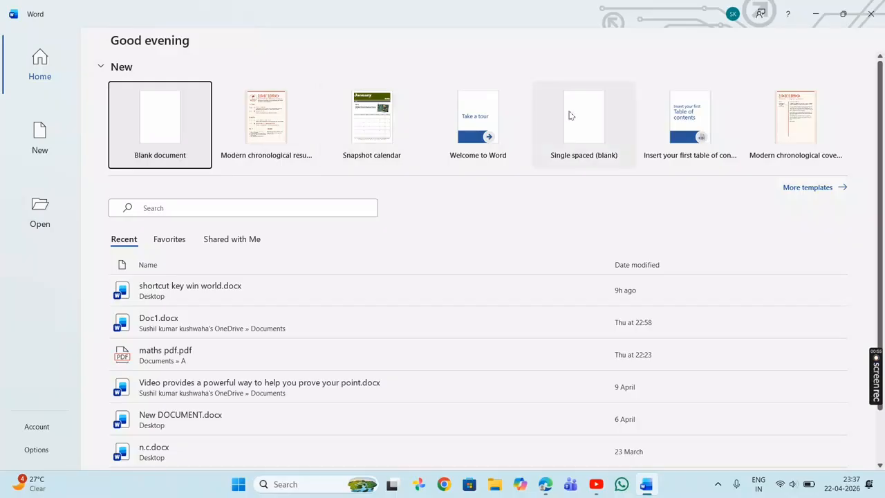
Open the full list of new-document templates and look through the available designs
click(833, 192)
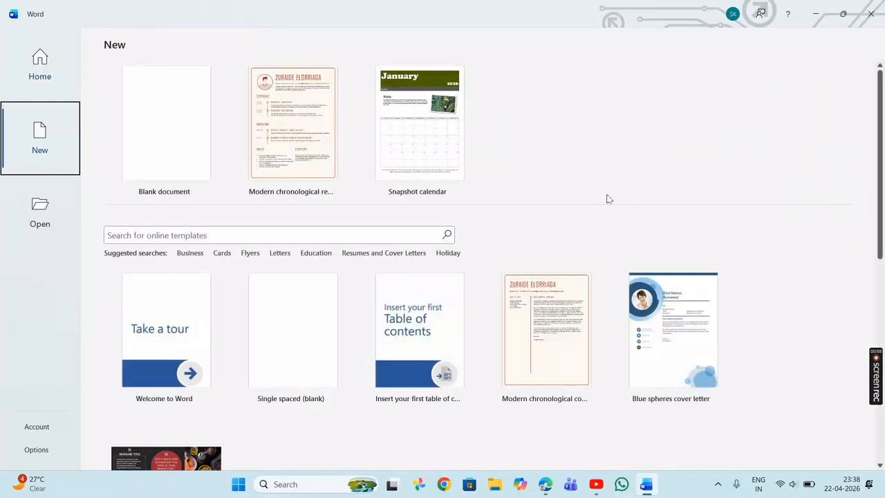
scroll(607, 200, down, 4)
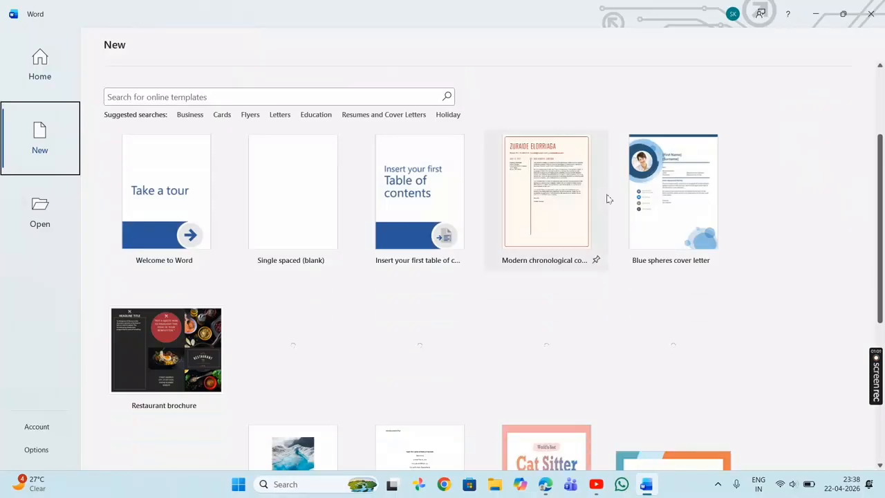
scroll(607, 199, down, 1)
scroll(607, 199, up, 2)
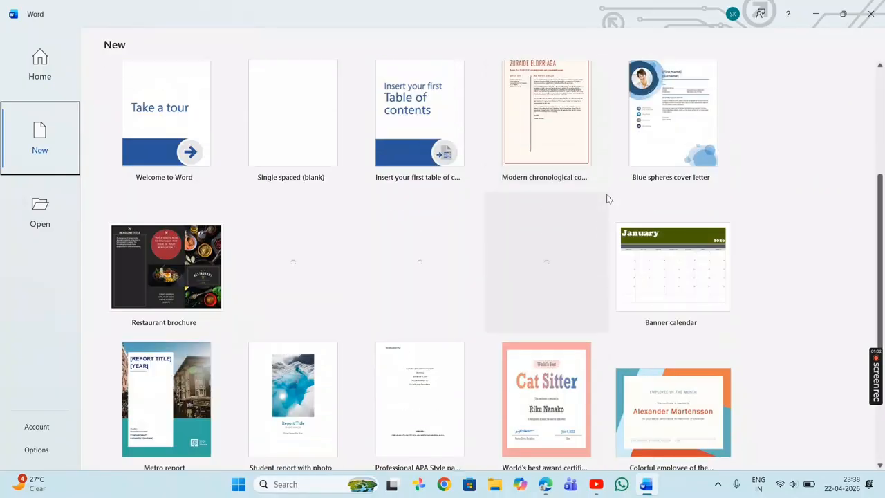
scroll(607, 199, up, 2)
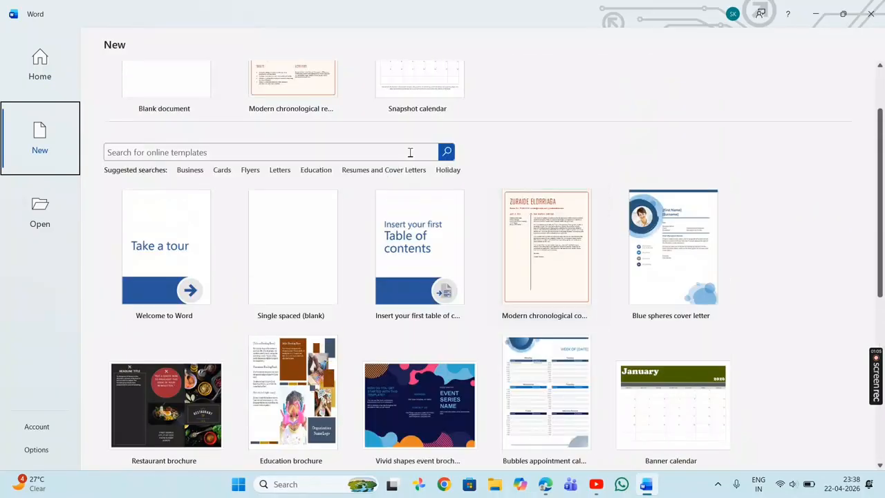
scroll(548, 112, up, 2)
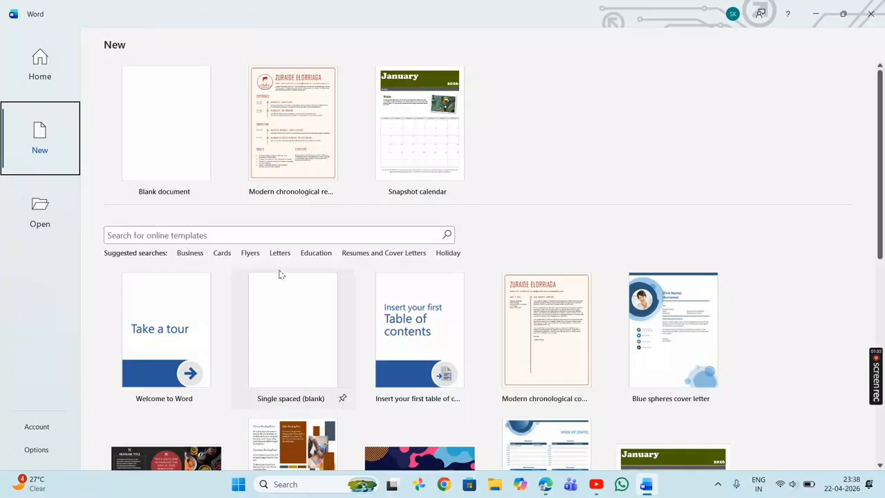
View the suggested Business and Letters template categories, returning to the template overview after each
click(191, 253)
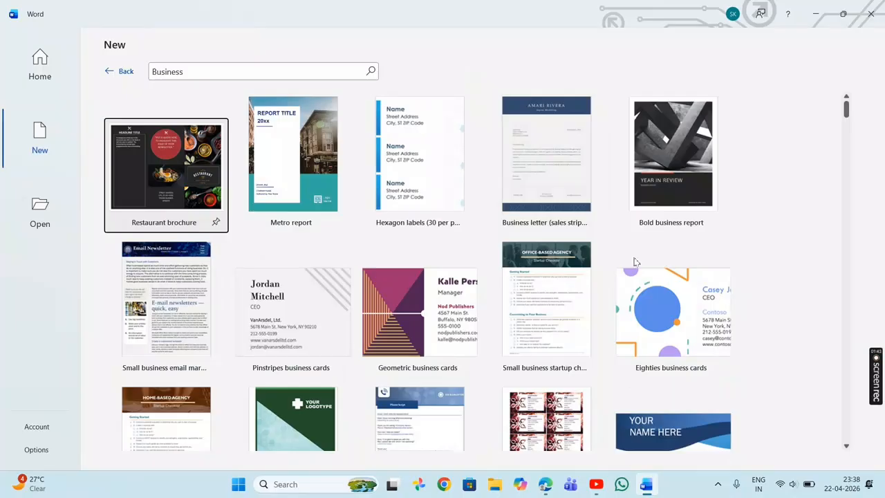
click(126, 72)
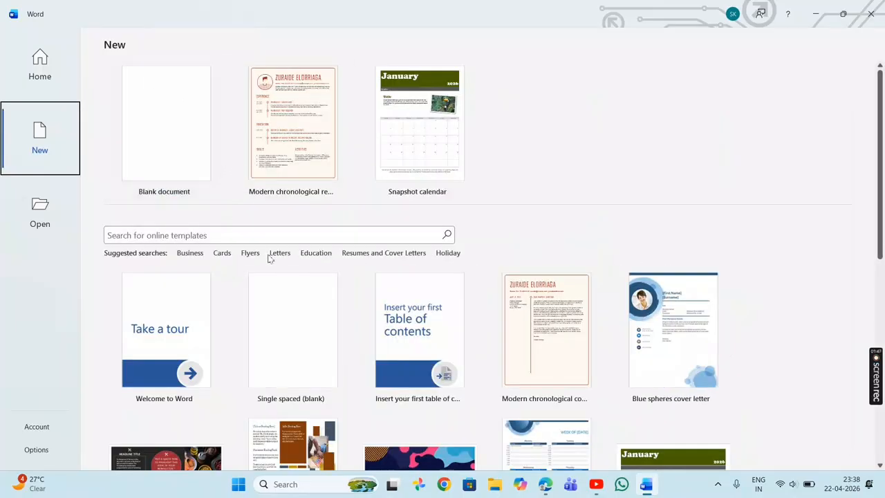
click(279, 254)
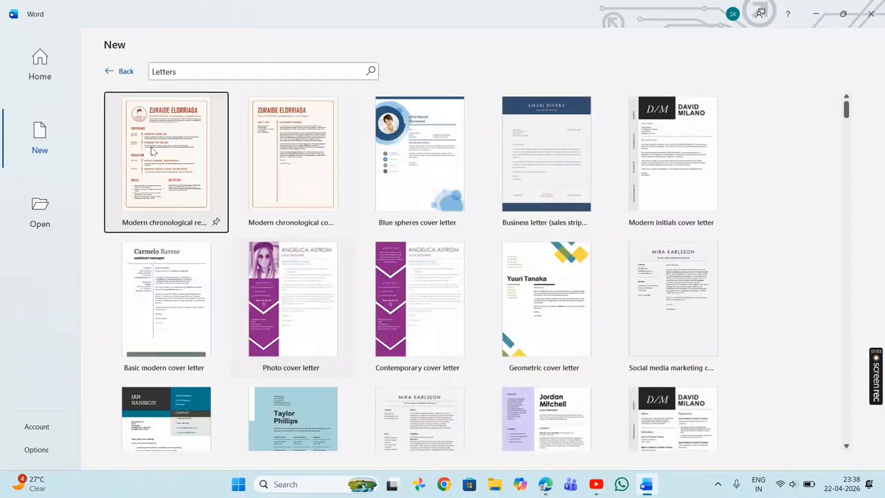
click(122, 72)
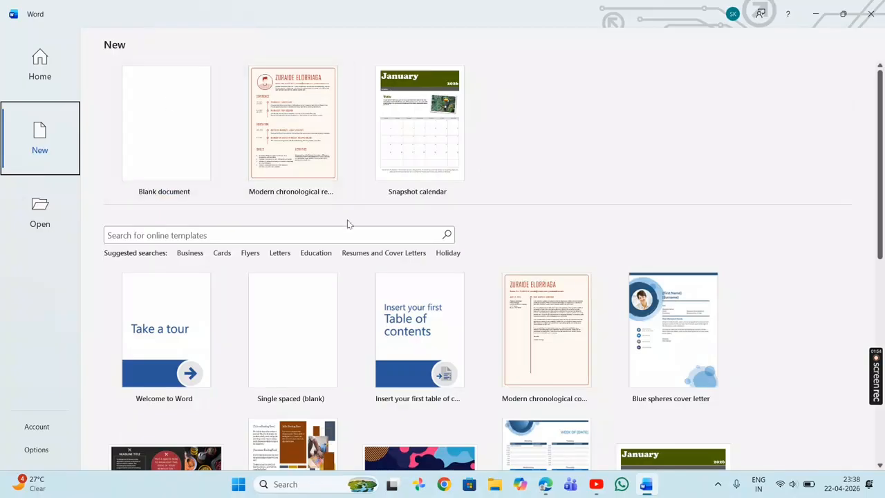
View the suggested Education template category and look through its designs
click(316, 253)
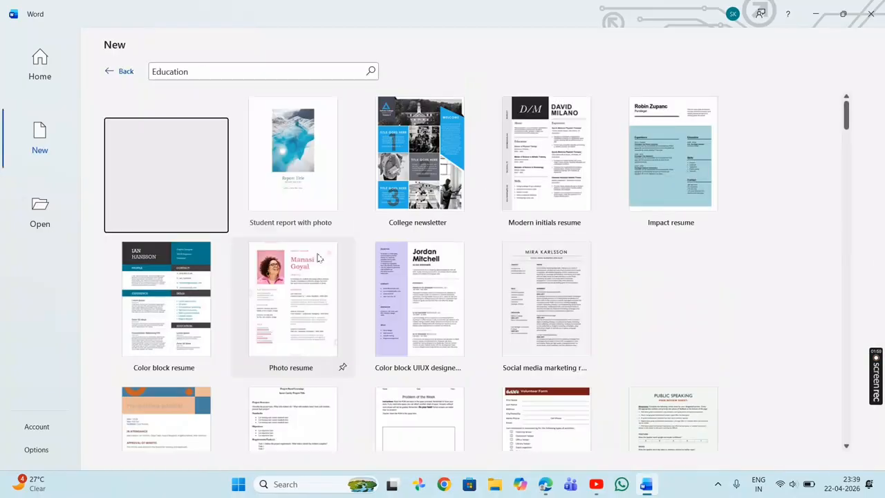
scroll(319, 258, down, 3)
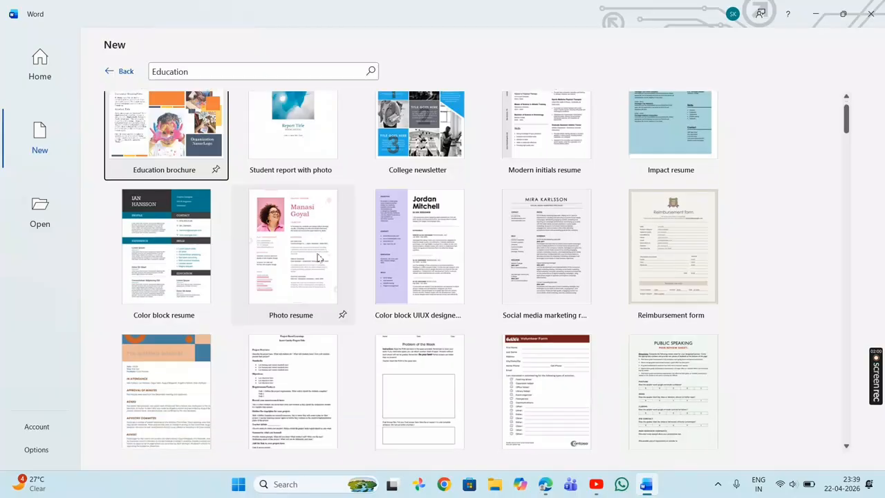
scroll(319, 258, down, 5)
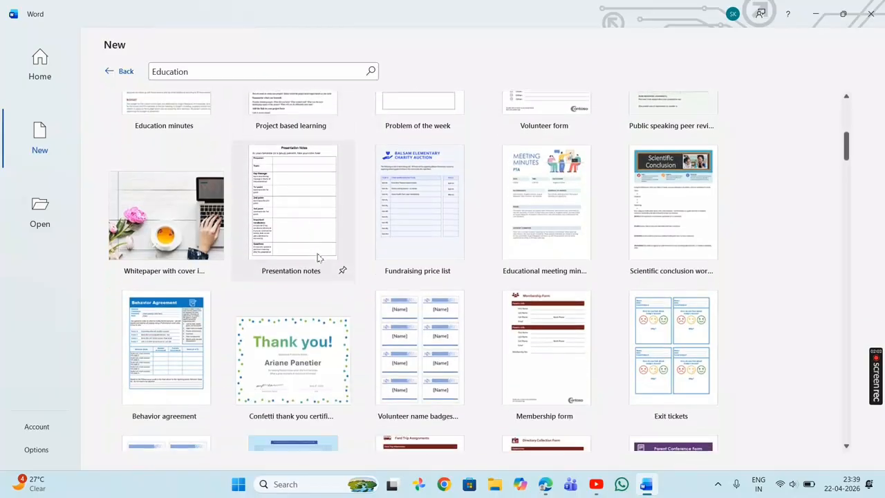
scroll(319, 257, down, 2)
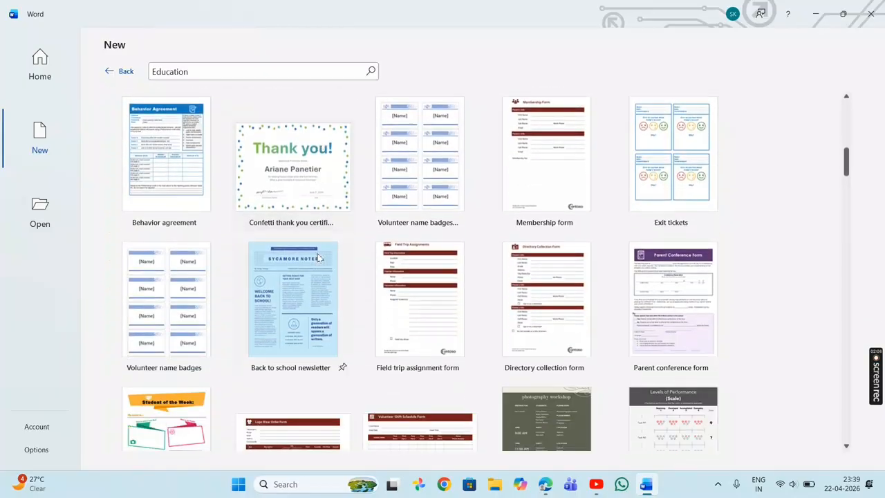
scroll(319, 258, up, 5)
scroll(318, 258, up, 5)
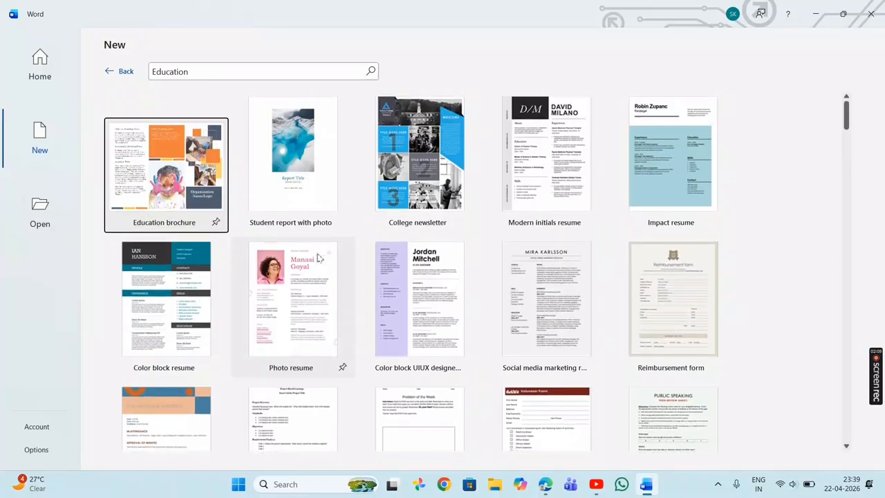
Return to the template overview and create a new blank document
click(123, 72)
click(157, 119)
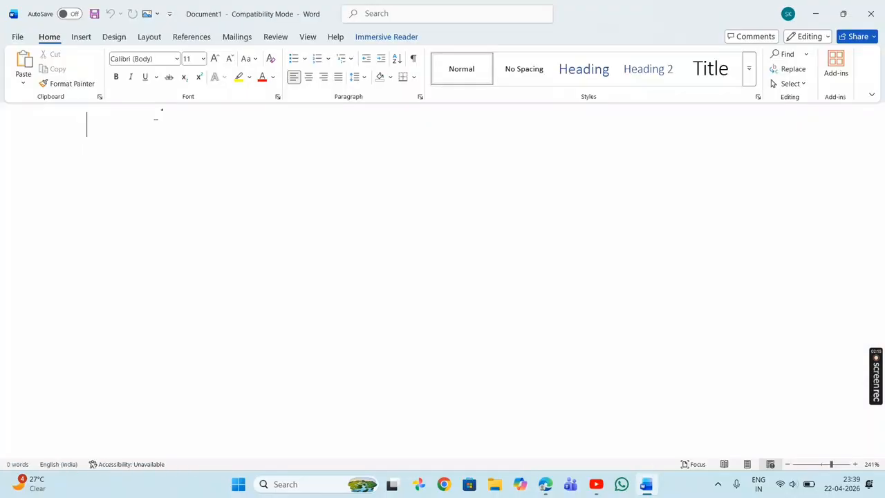
scroll(157, 116, down, 3)
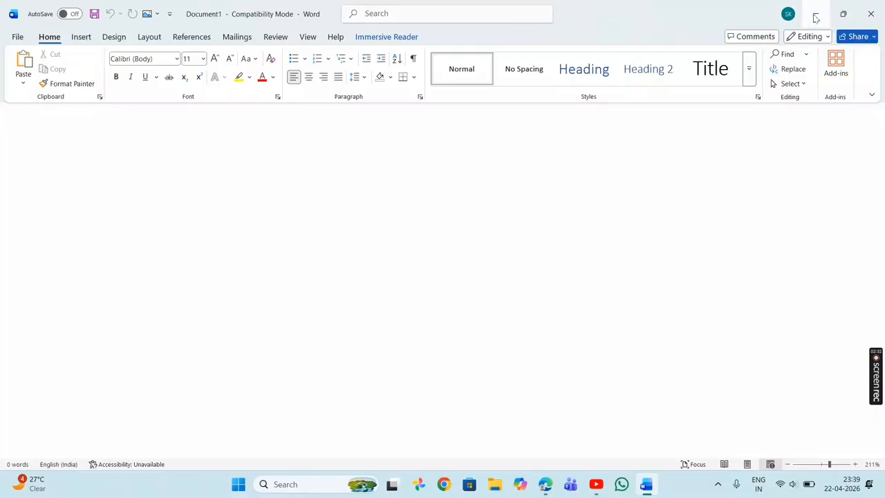
mouse_move(849, 21)
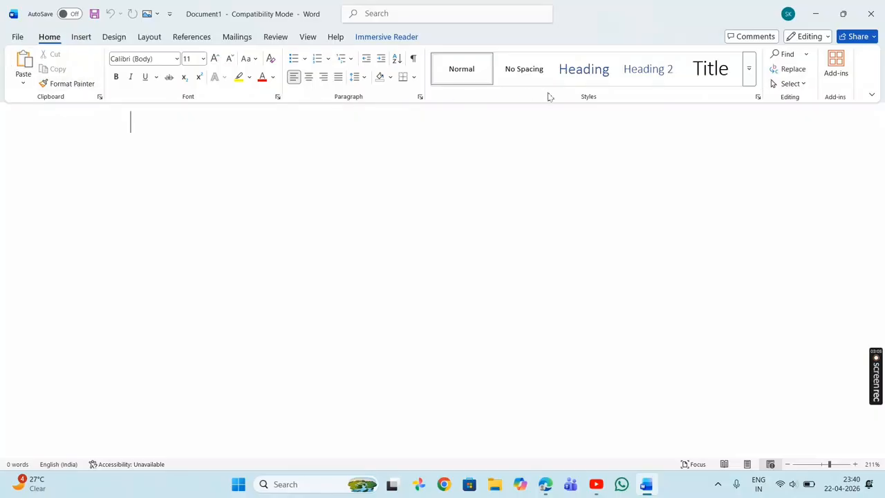
Turn on the ruler and switch the blank document from Web Layout to Print Layout view
click(308, 37)
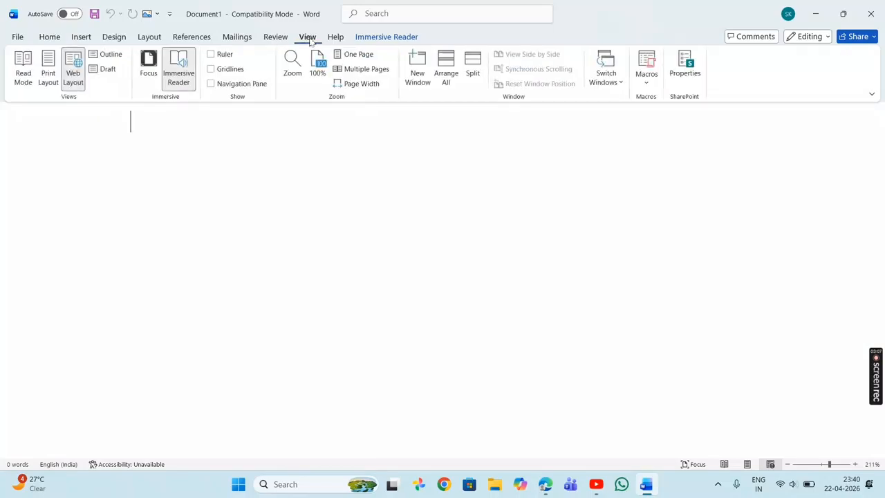
click(210, 53)
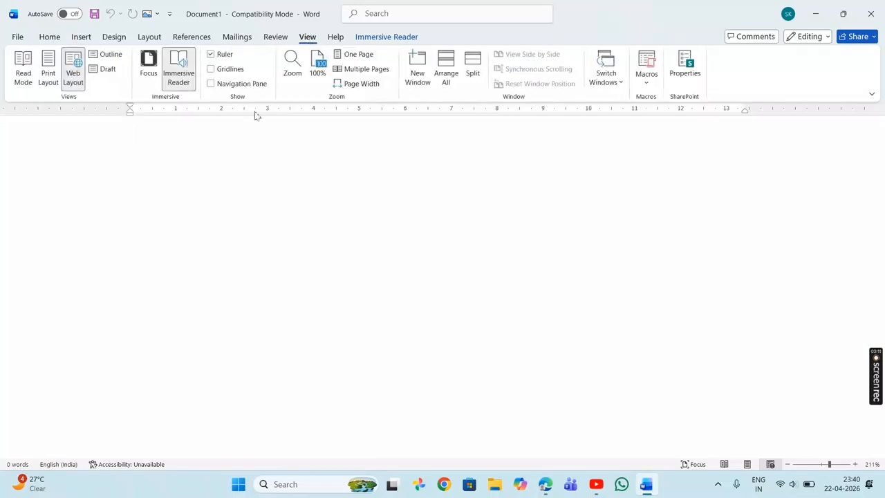
scroll(202, 149, down, 14)
scroll(202, 147, up, 3)
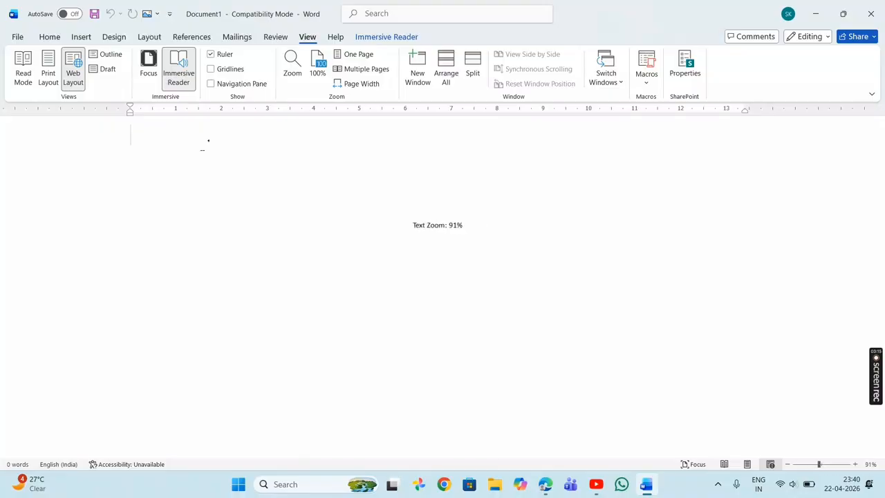
click(48, 73)
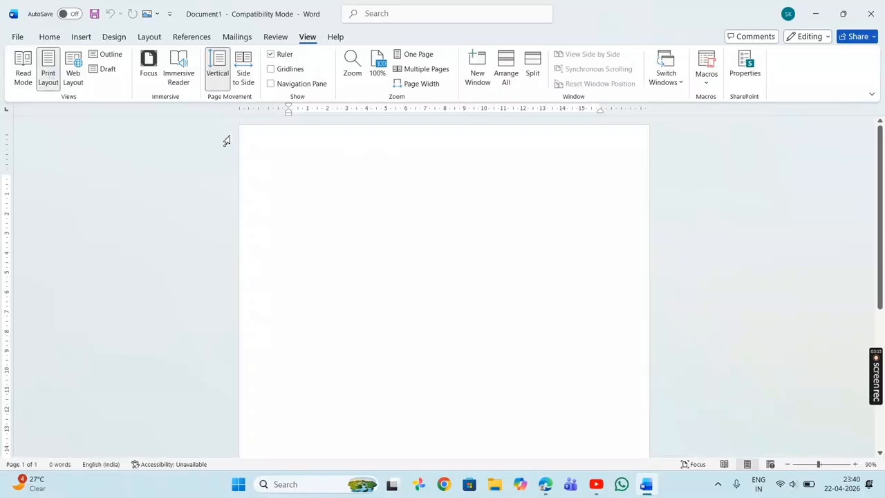
Look at the paste options available for the blank document and leave them without pasting
click(41, 38)
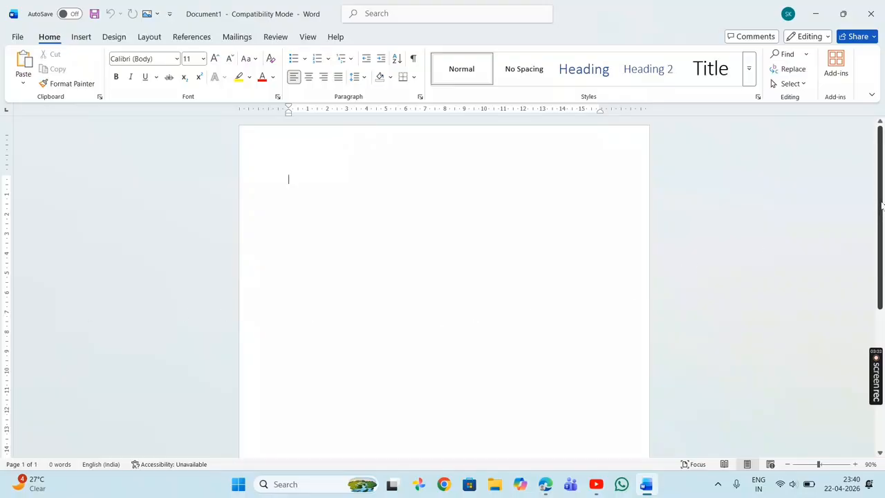
drag(882, 205, 874, 186)
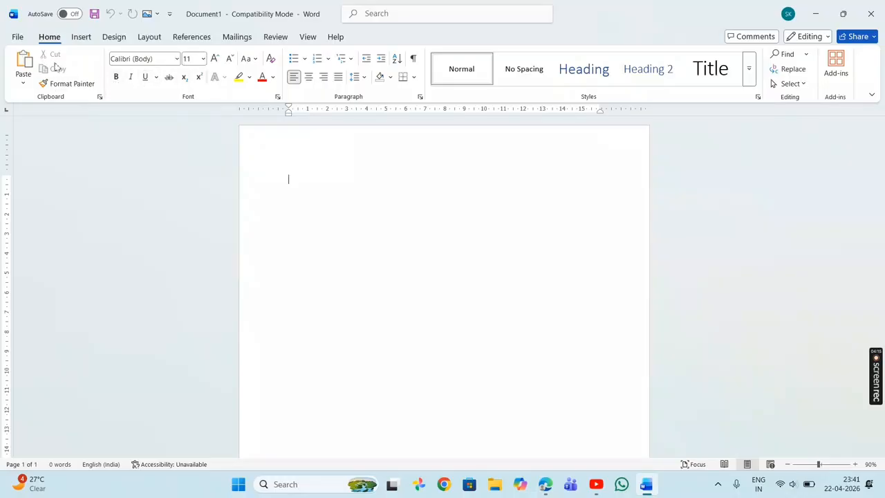
click(23, 85)
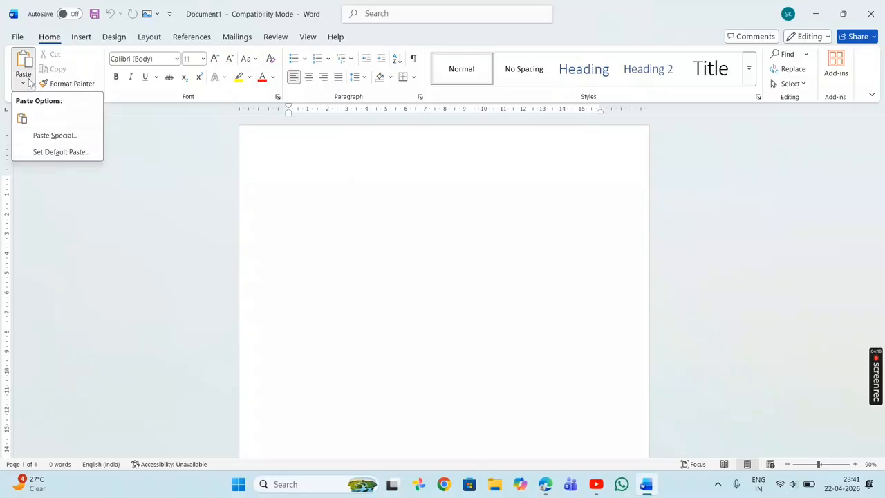
click(142, 135)
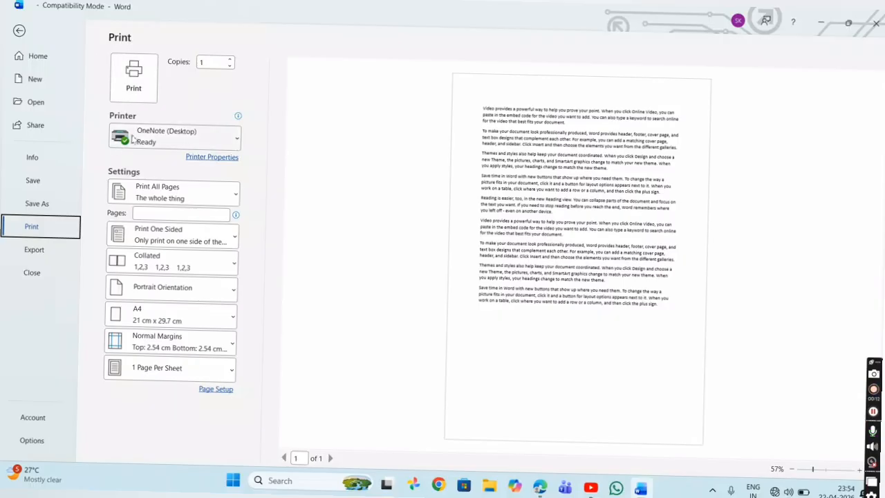
Review the available printers for the document and choose OneNote (Desktop)
click(222, 147)
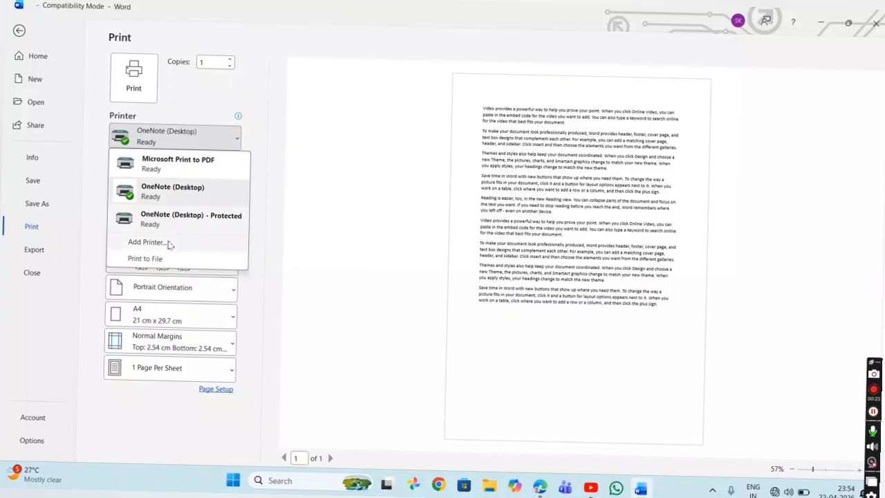
click(166, 198)
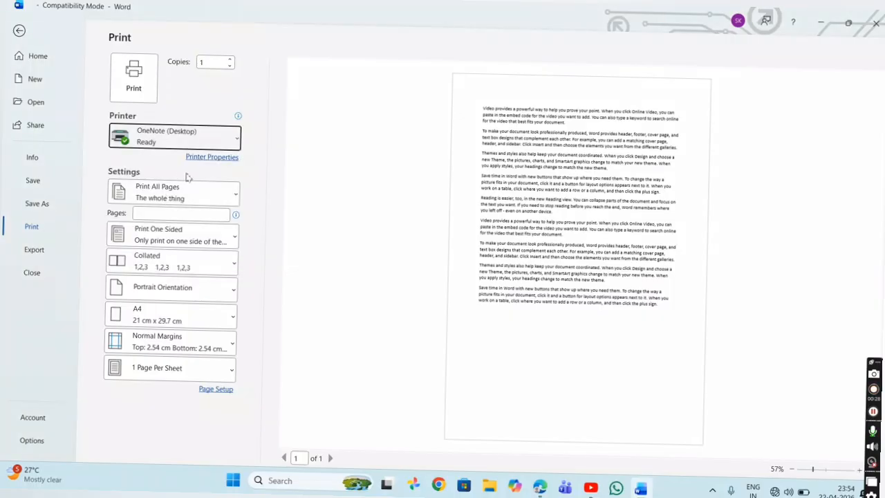
mouse_move(202, 145)
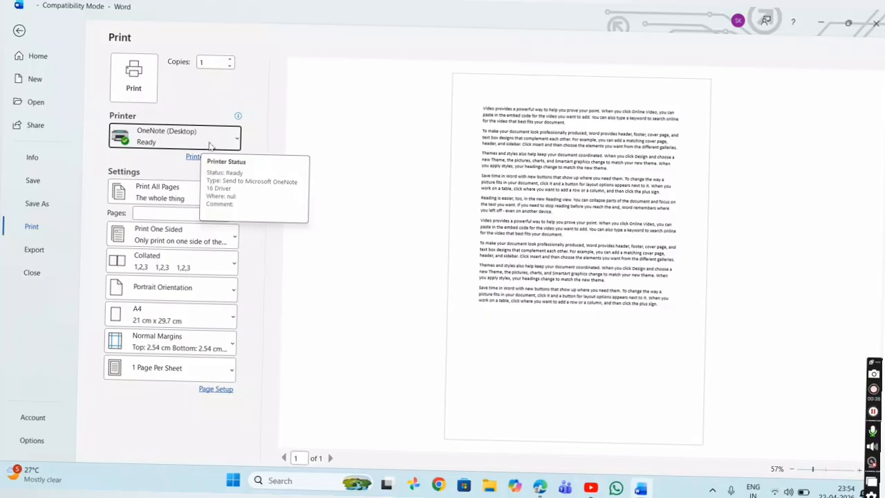
click(162, 173)
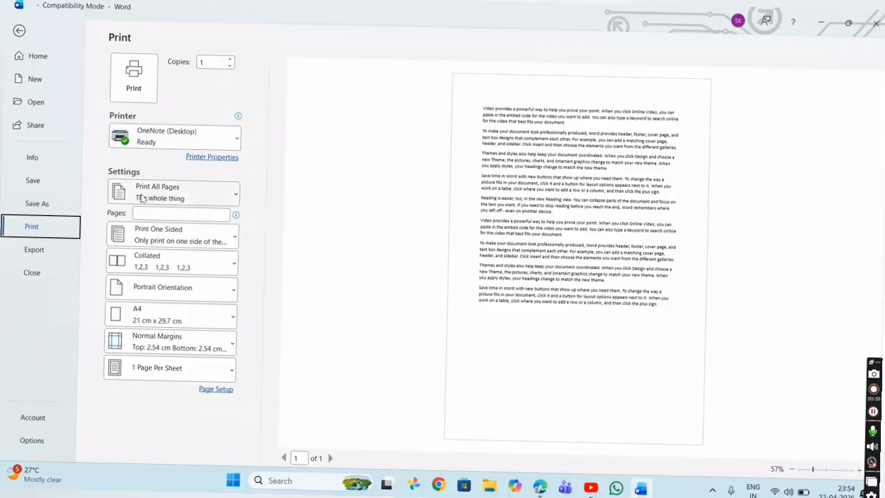
Check the choices for which pages to print and activate the Pages entry in the print settings
click(233, 198)
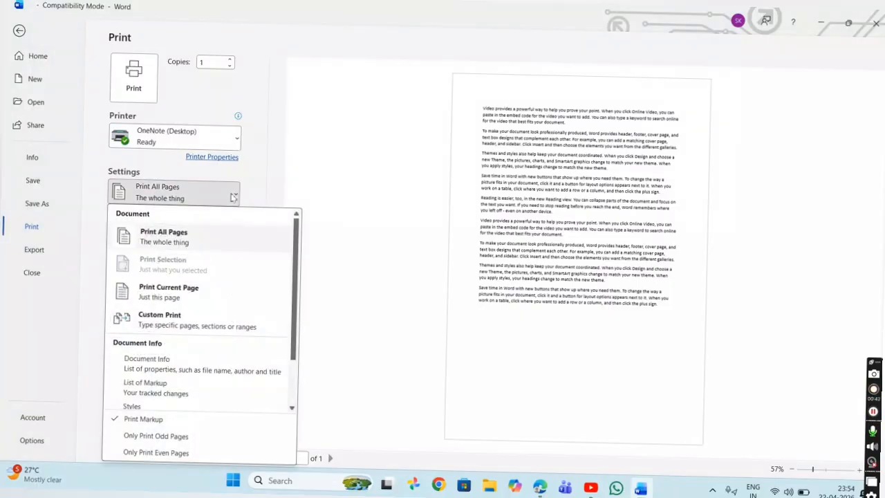
click(233, 198)
click(173, 214)
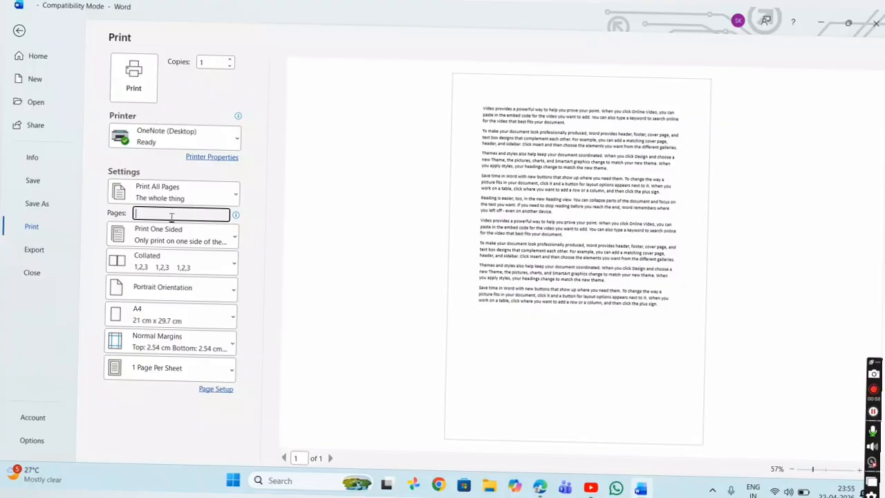
Try custom page numbers 1 and 5 for printing, clearing the Pages entry after each
text(1)
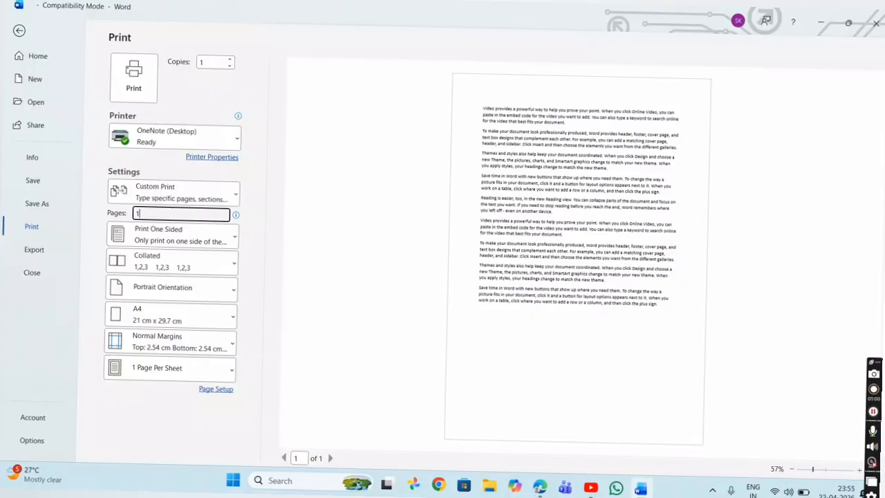
key(BackSpace)
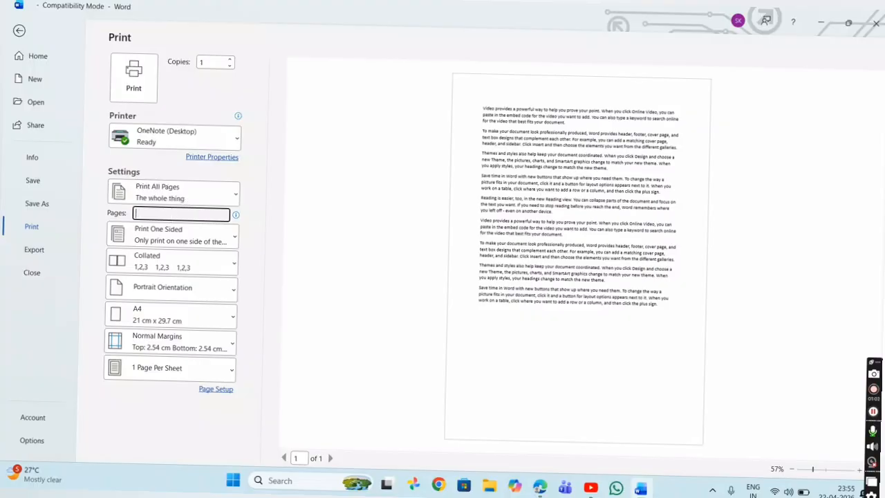
text(5)
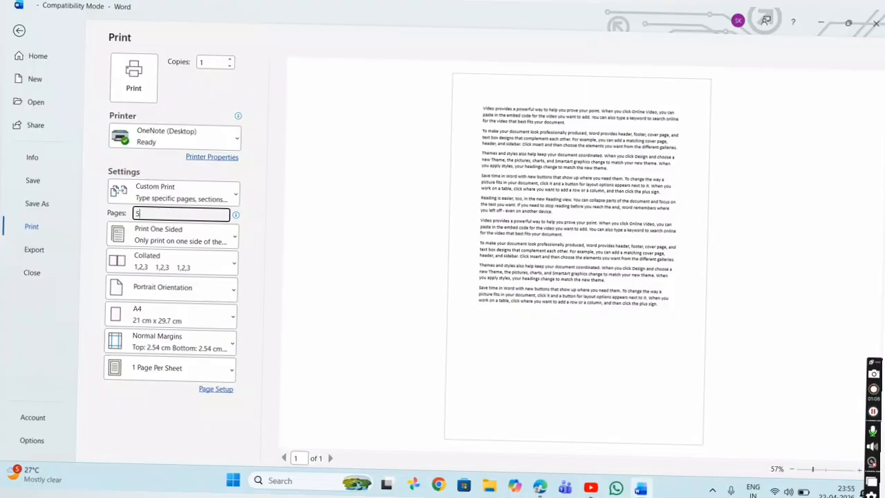
key(BackSpace)
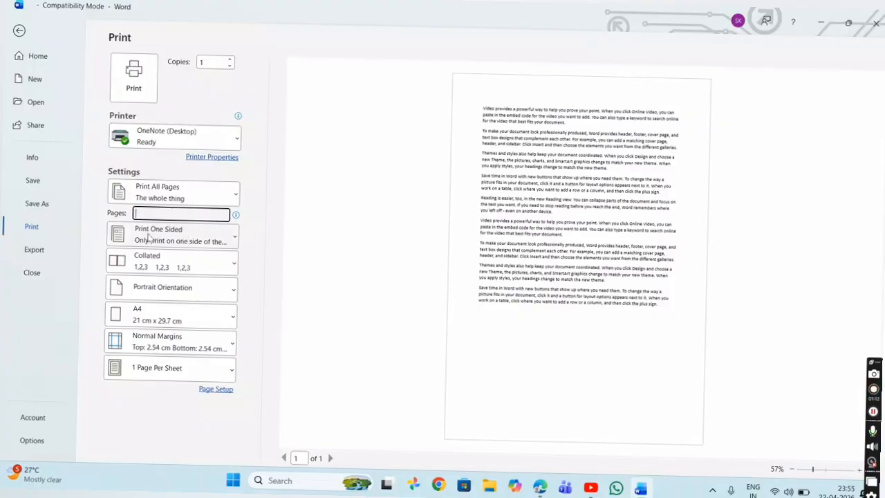
Try Manually Print on Both Sides for the document and restore Print One Sided
click(207, 238)
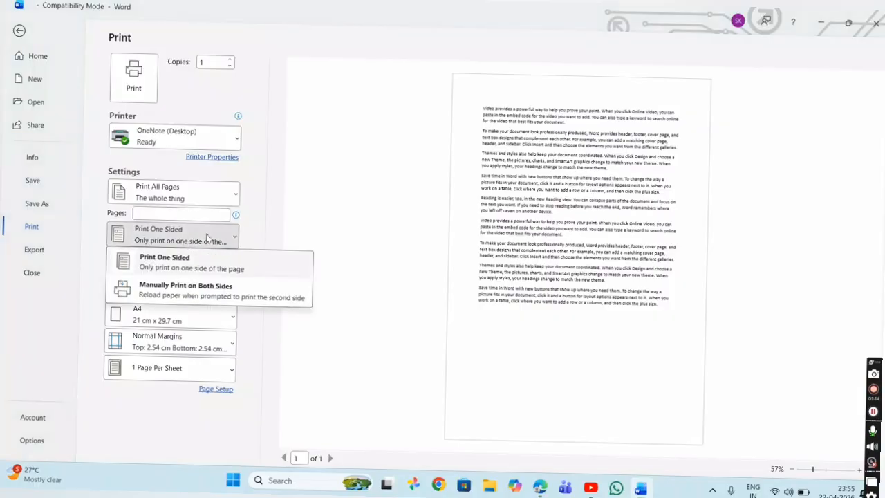
click(187, 291)
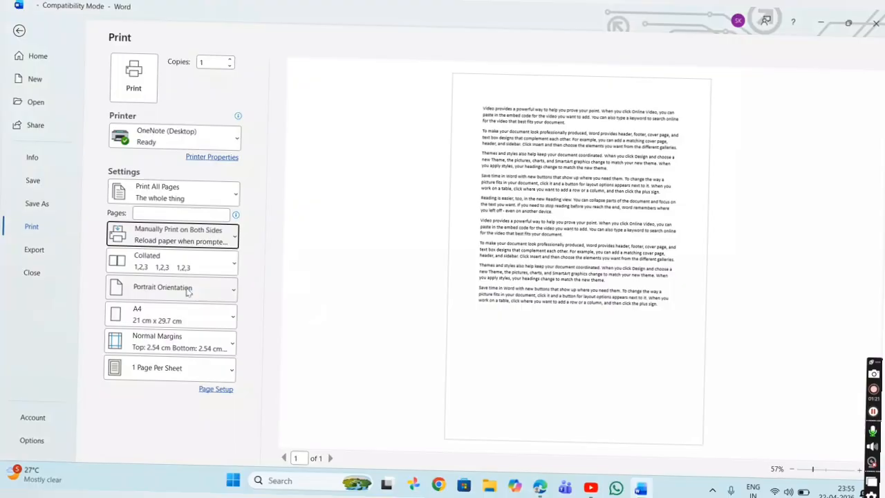
click(183, 241)
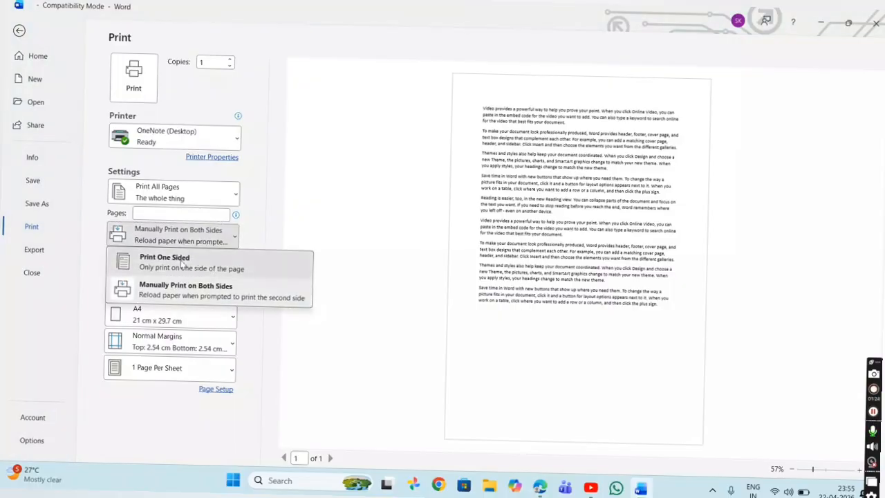
click(182, 262)
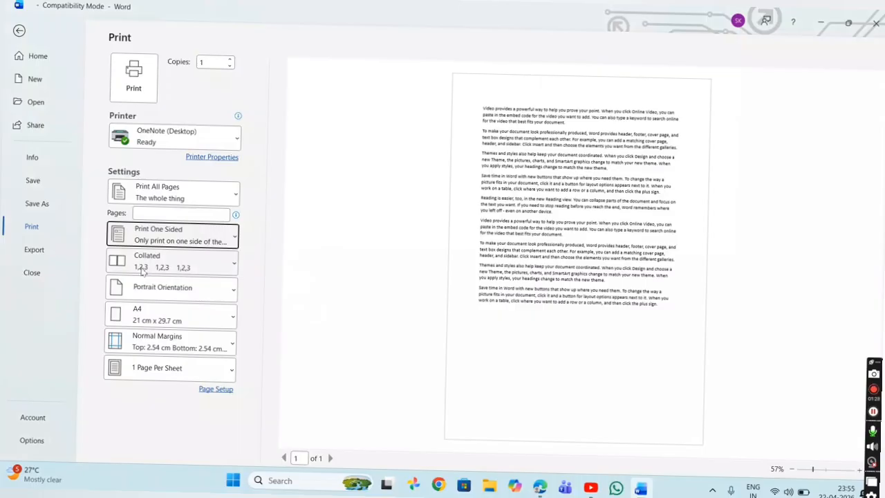
Try the Uncollated copy order in the print settings and restore Collated
click(235, 267)
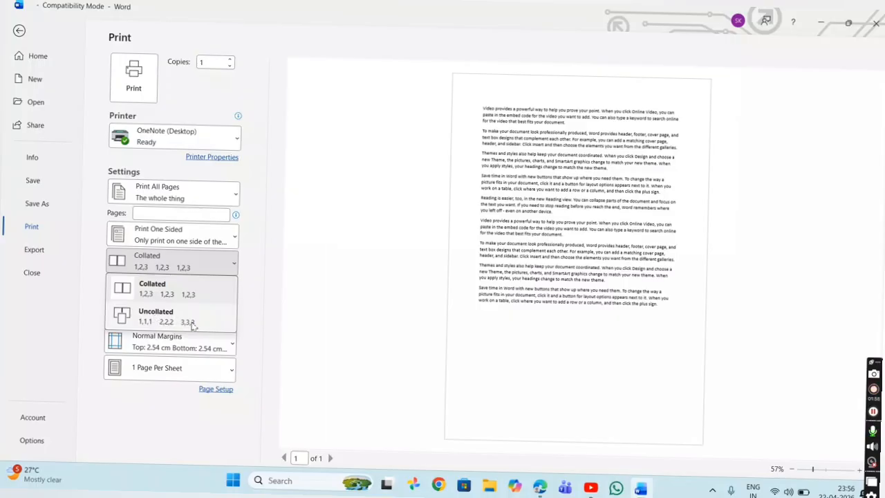
click(168, 317)
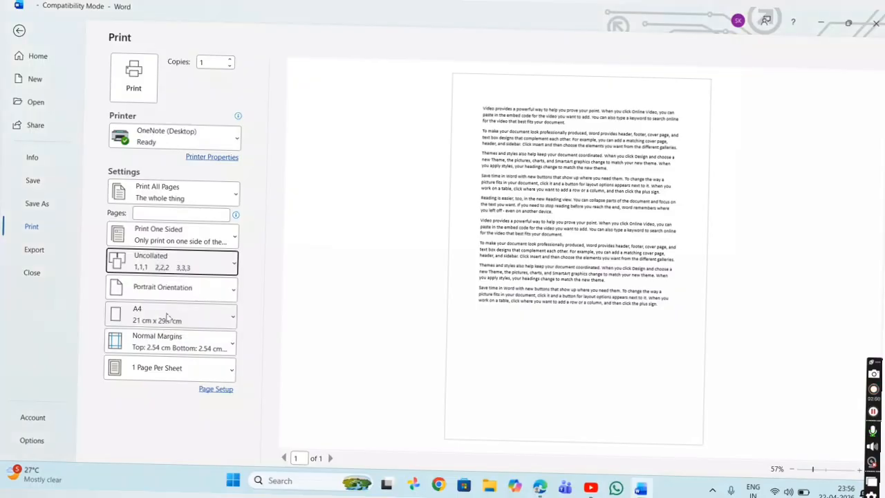
click(170, 267)
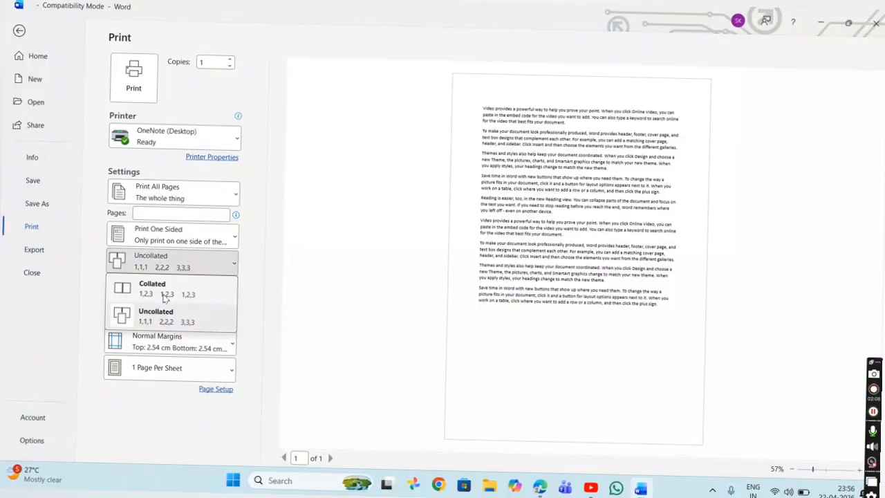
click(165, 296)
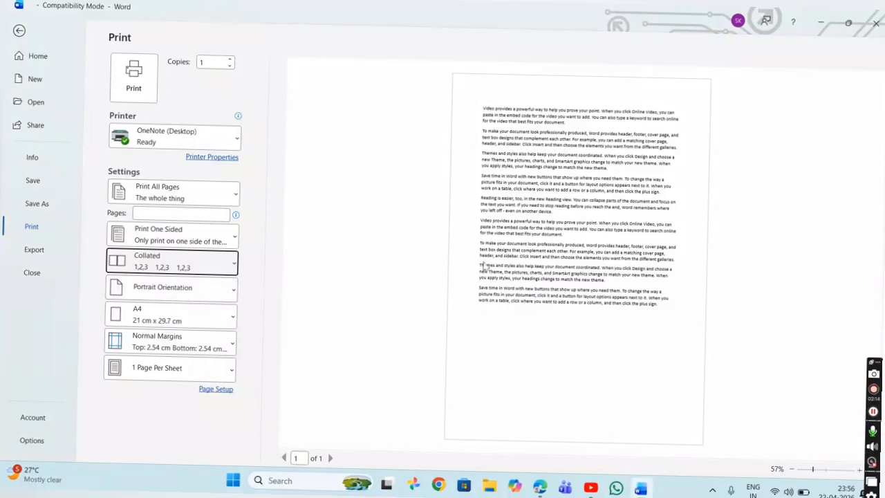
Preview the printout in Landscape Orientation and restore Portrait Orientation
click(216, 296)
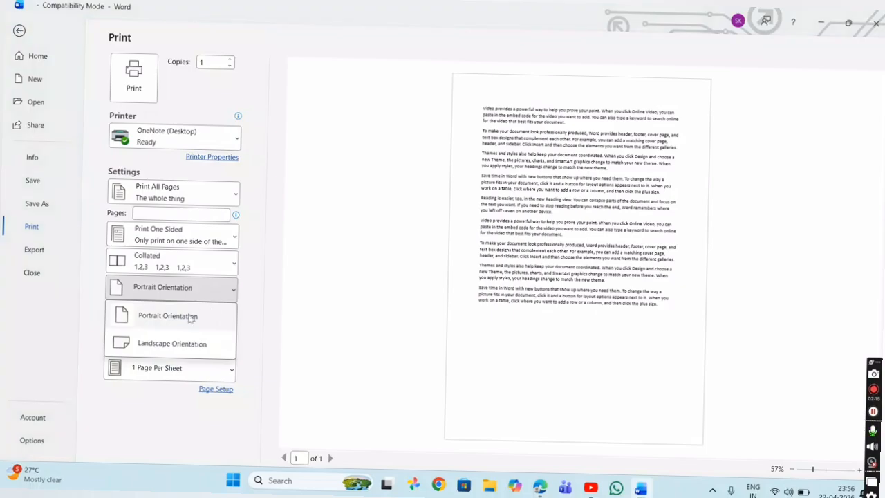
click(168, 346)
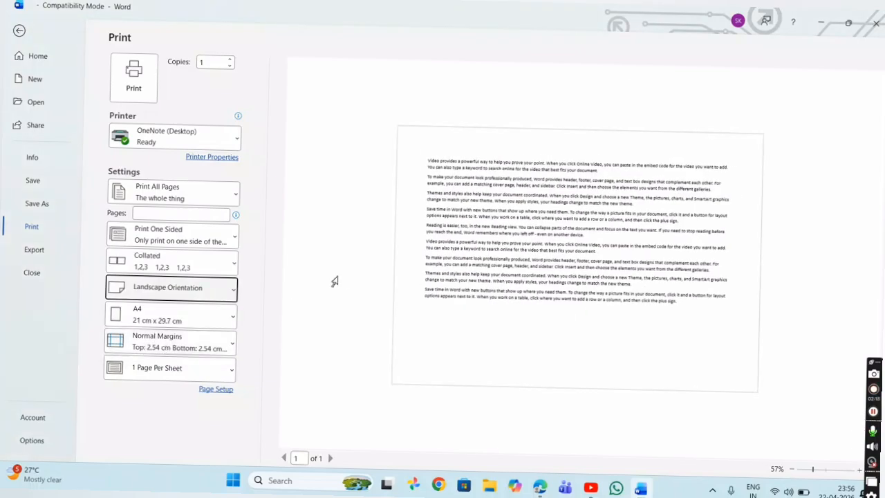
click(211, 293)
click(194, 316)
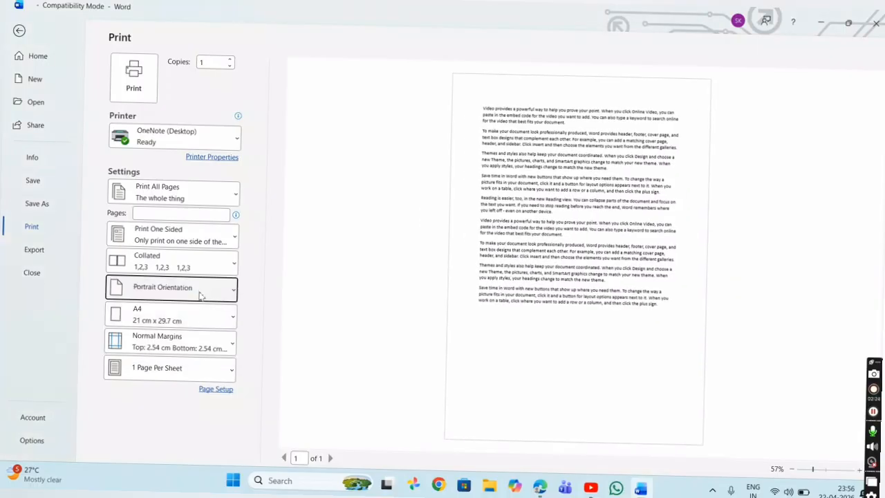
click(200, 295)
click(200, 295)
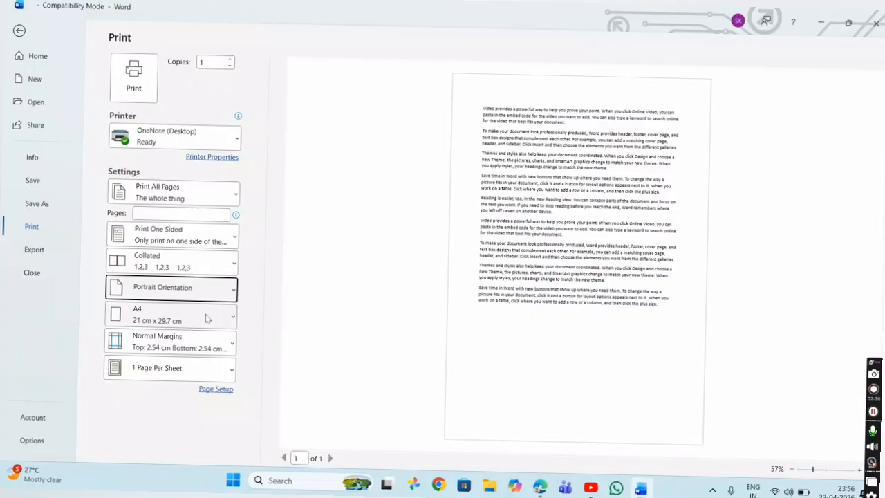
Choose A4 from the paper sizes and apply Narrow margins of 1.27 cm to the document
click(208, 318)
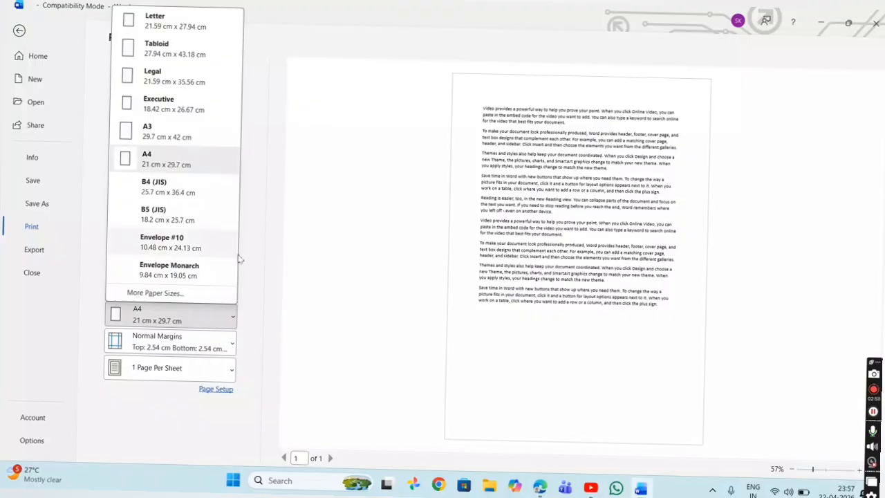
click(178, 163)
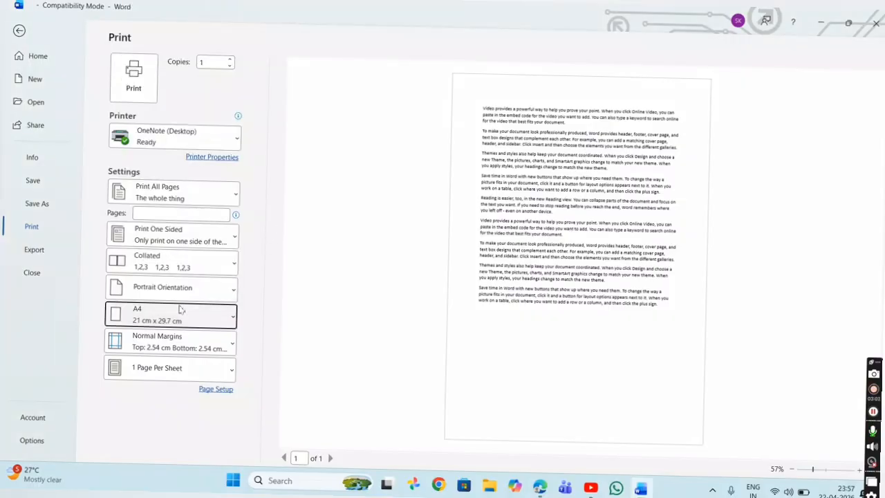
click(222, 353)
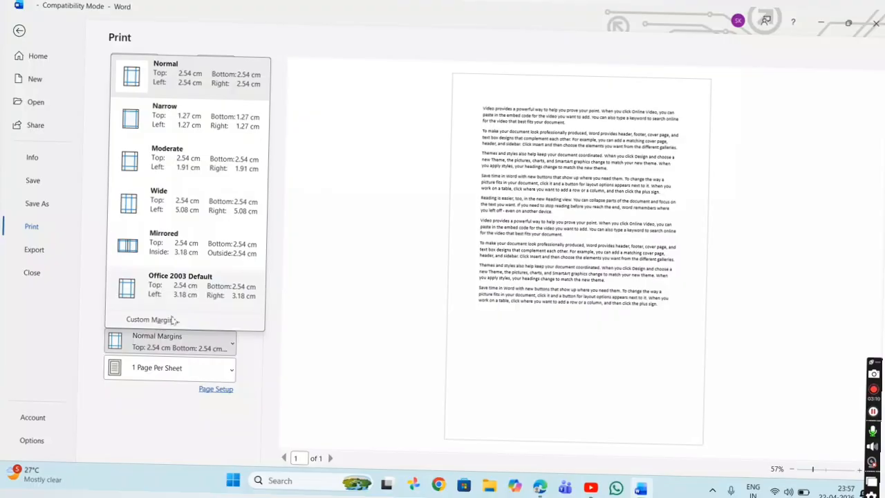
click(290, 321)
click(169, 339)
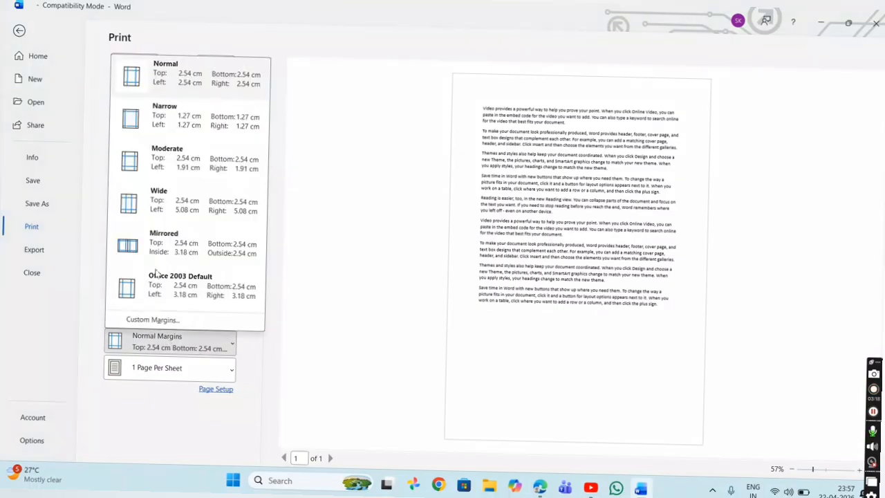
click(169, 116)
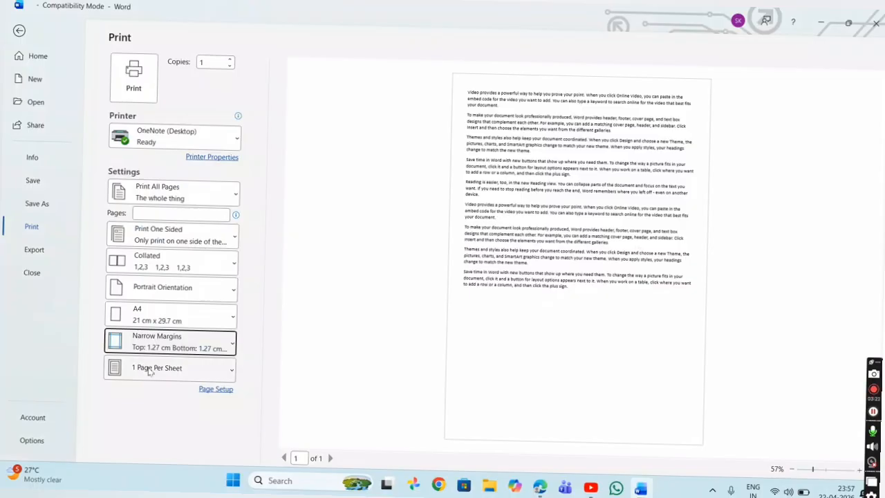
Look through the pages-per-sheet choices in the print settings and leave them without choosing one
click(212, 372)
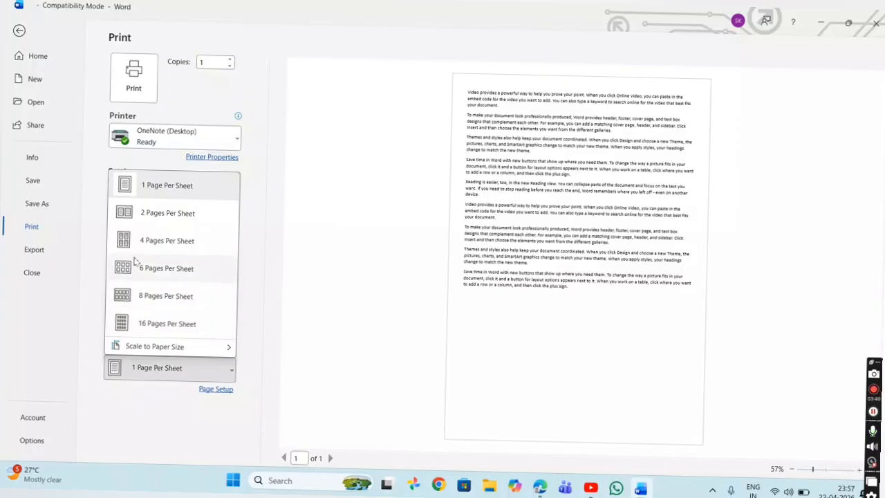
click(264, 305)
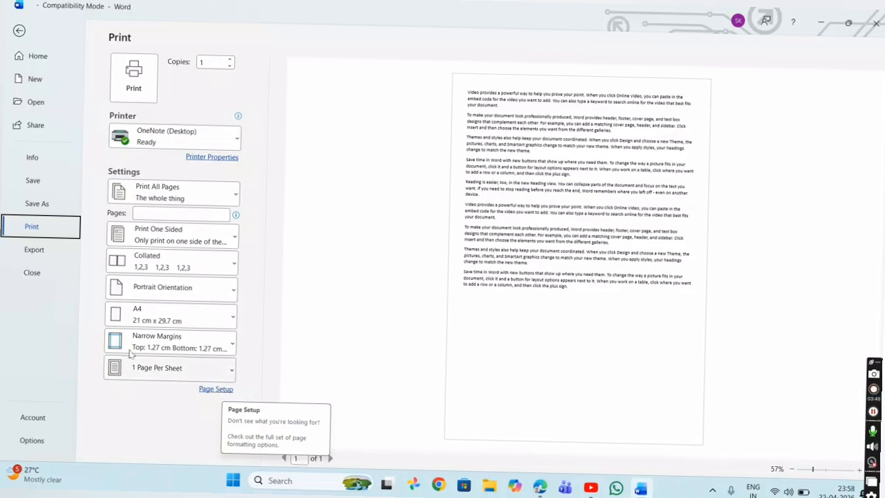
Review the export choices and the file types offered for changing the document's format
click(39, 251)
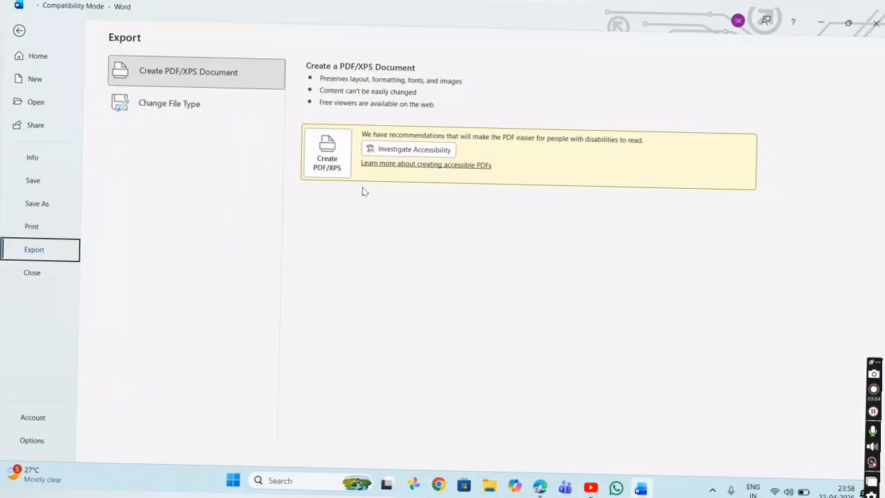
click(197, 110)
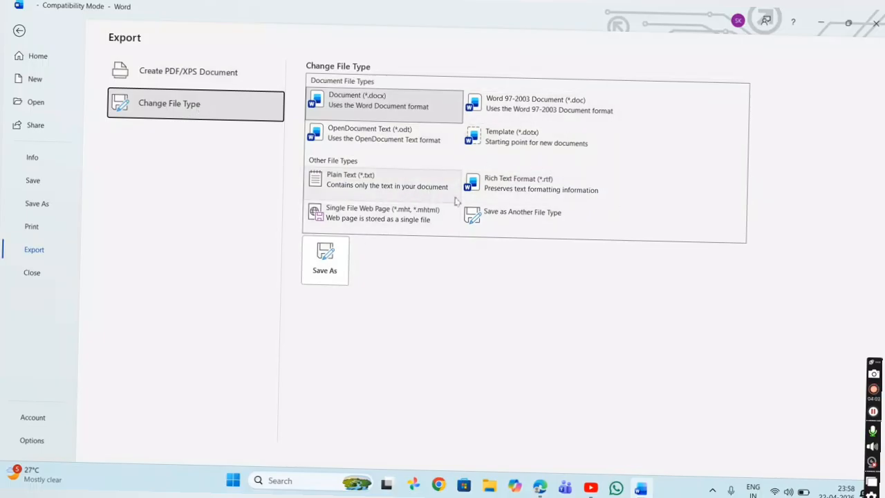
click(235, 183)
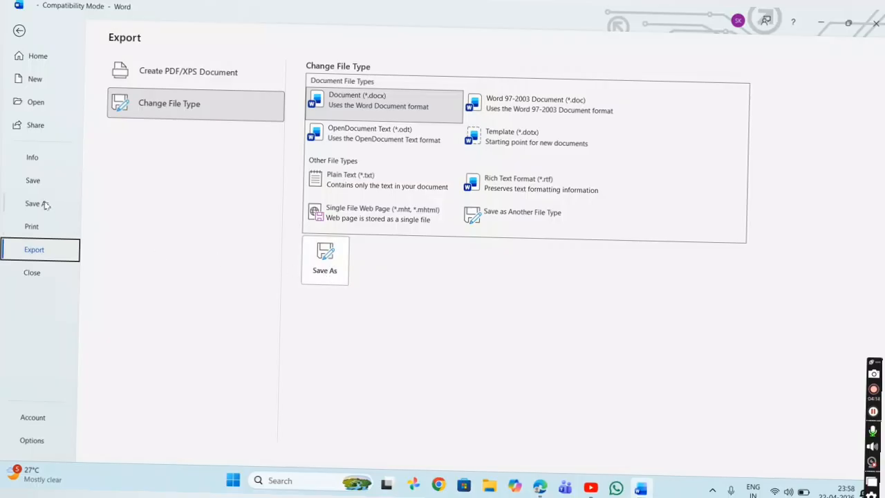
Start saving the document as a .docx copy, look through the available save formats, and cancel the save
click(308, 262)
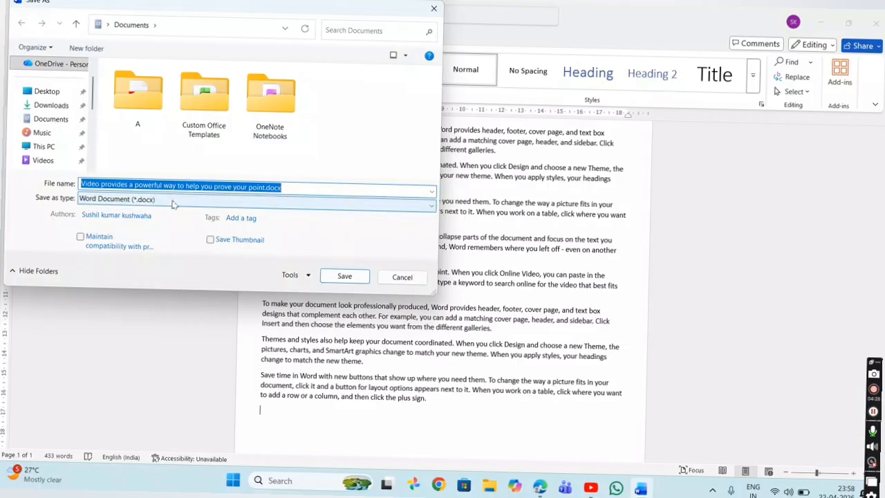
click(173, 202)
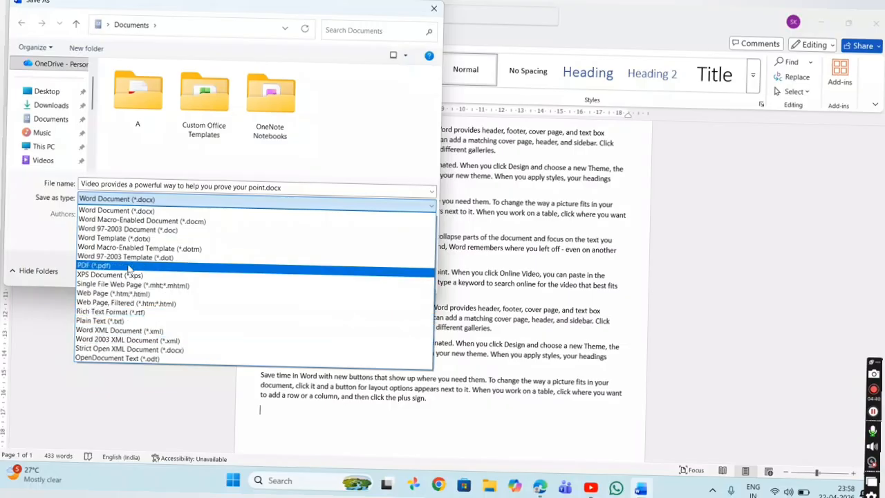
click(63, 225)
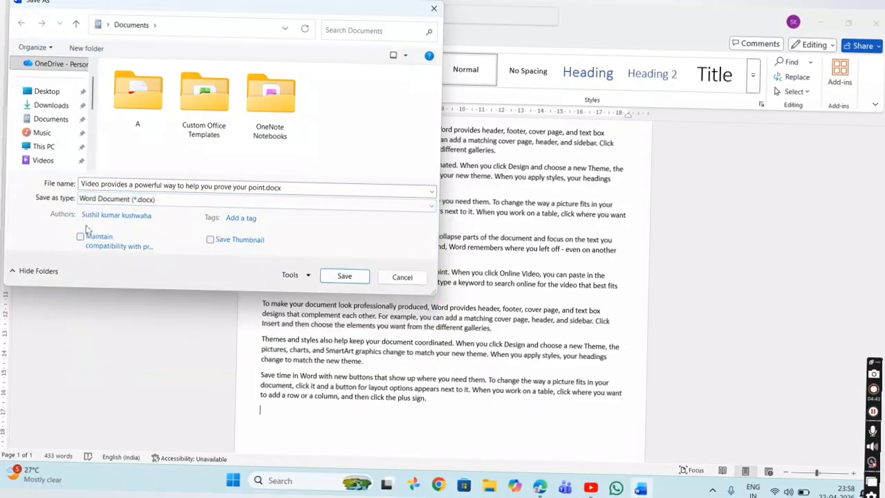
click(402, 277)
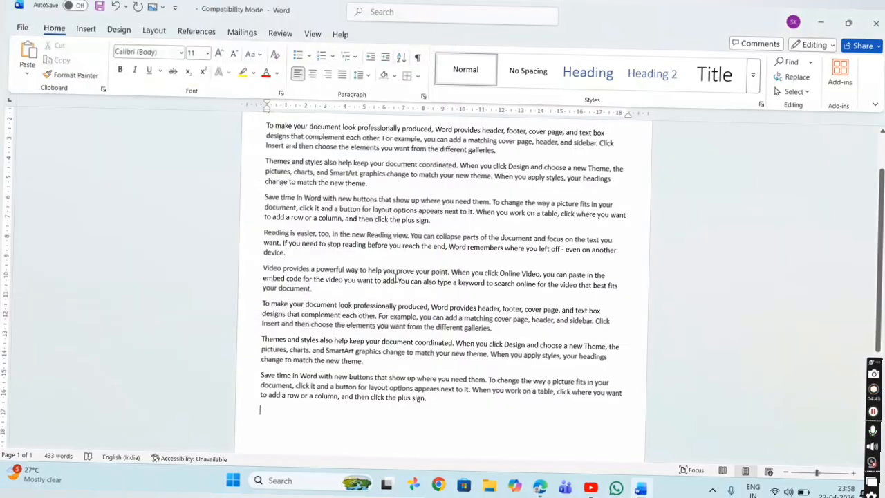
Close the current document without saving its changes, keeping Word itself open
click(23, 29)
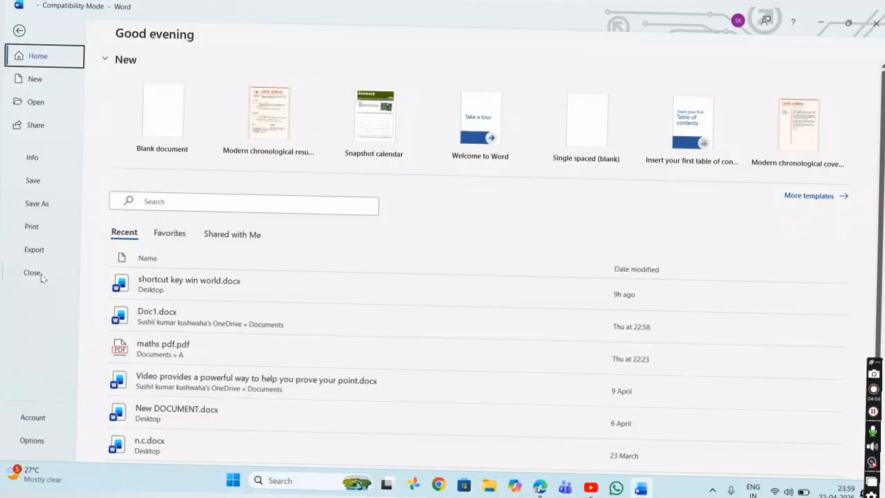
click(33, 274)
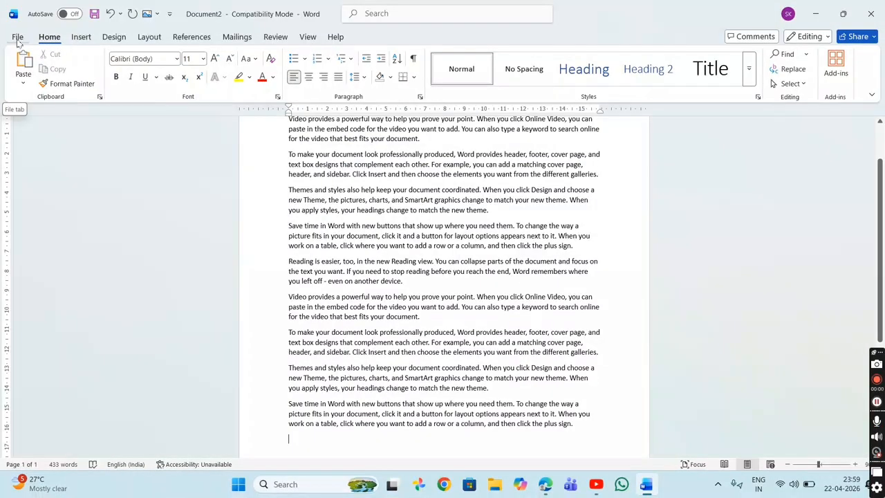
click(17, 39)
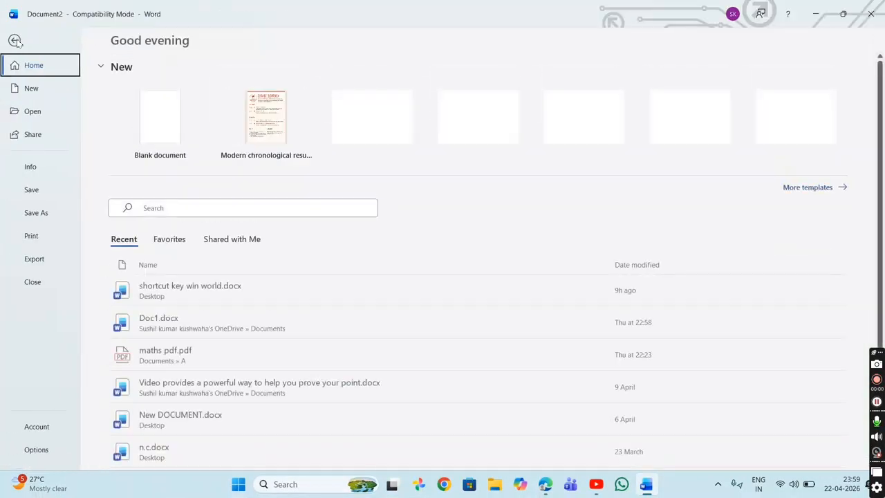
click(38, 282)
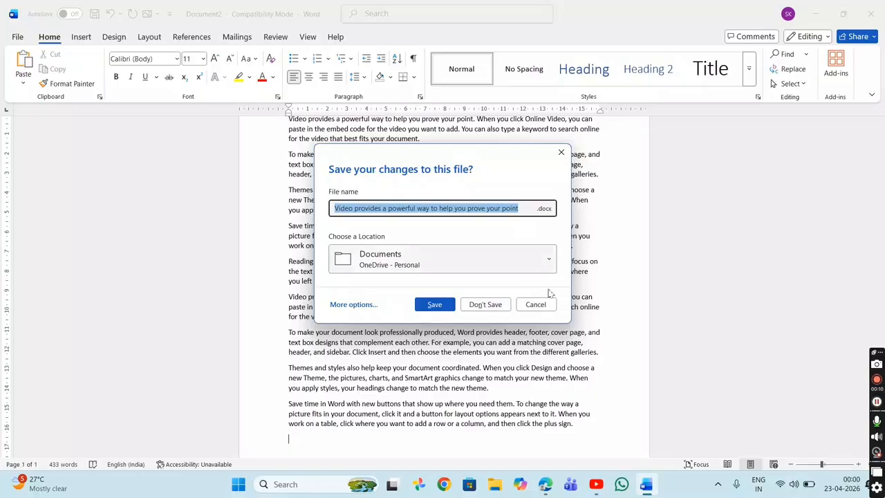
click(486, 307)
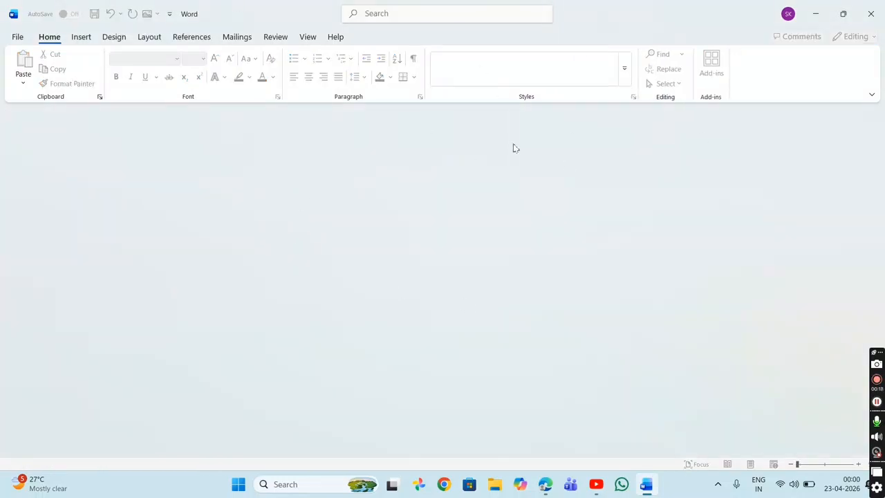
Create a blank document and fill it with nine paragraphs of sample text using =rand(9)
click(18, 37)
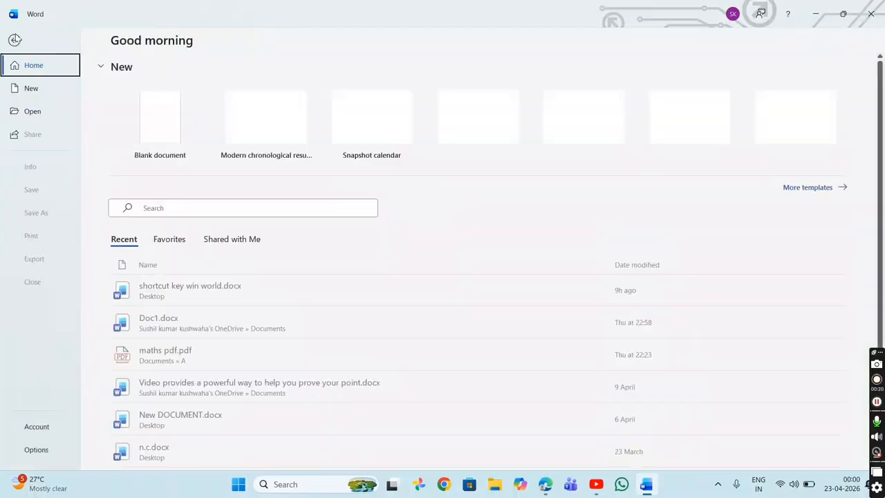
click(160, 130)
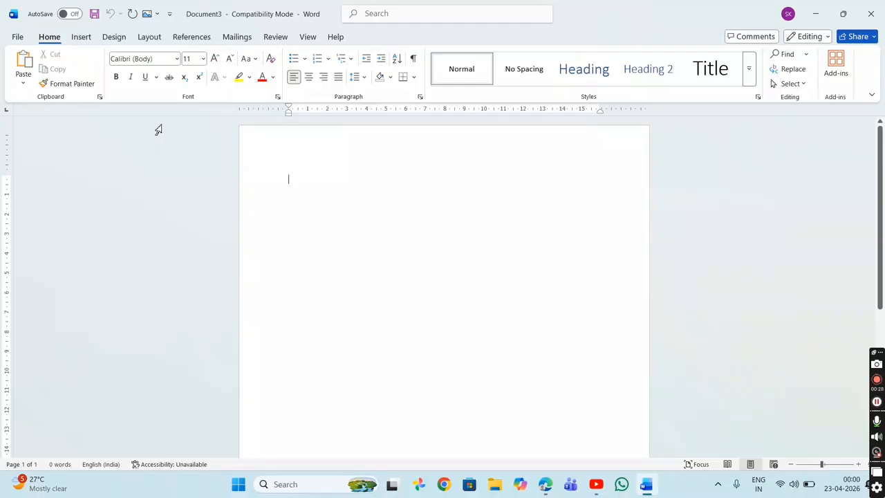
text(=)
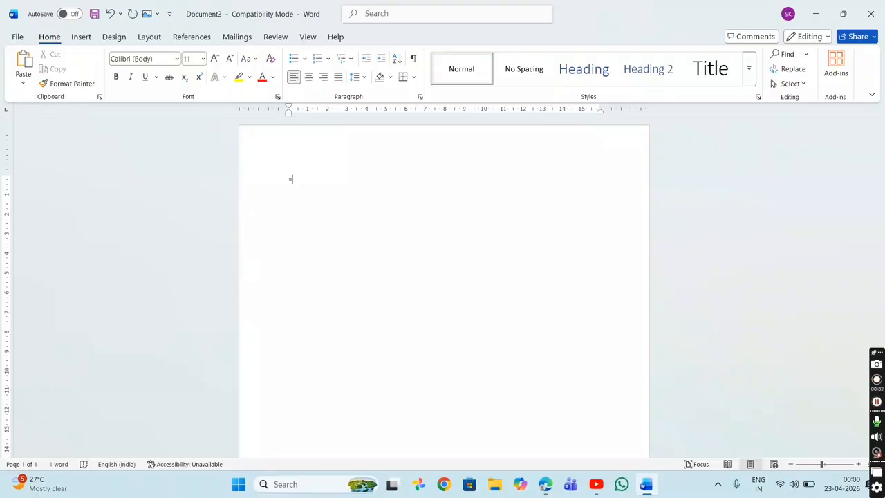
text(ra)
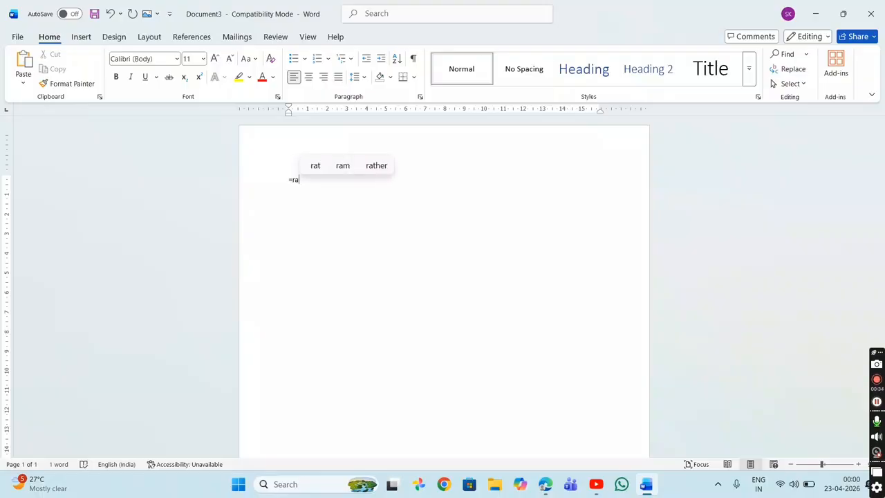
text(nd)
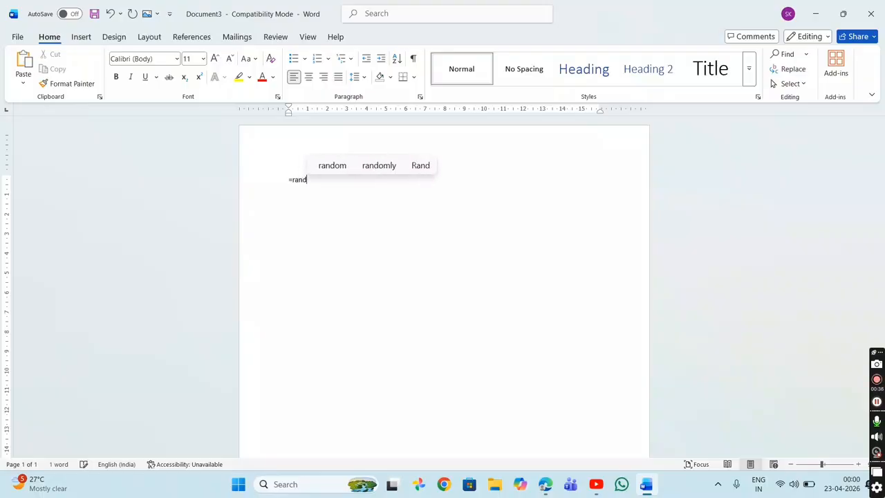
text(())
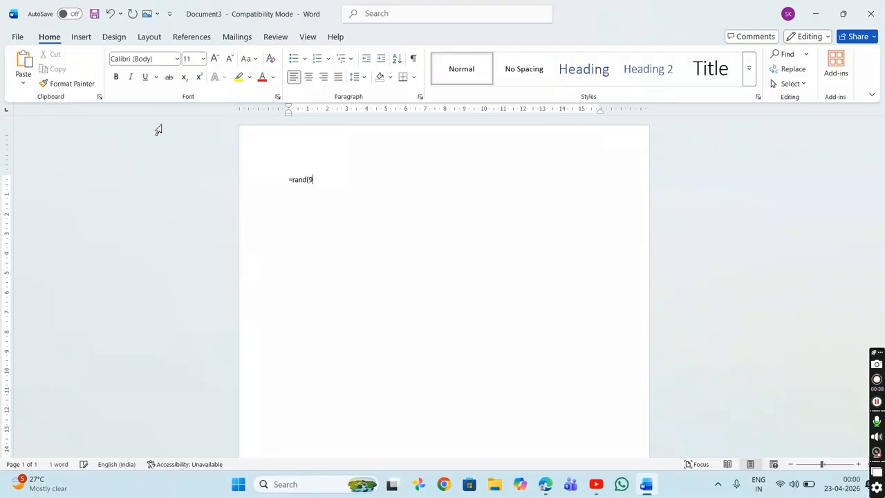
key(Return)
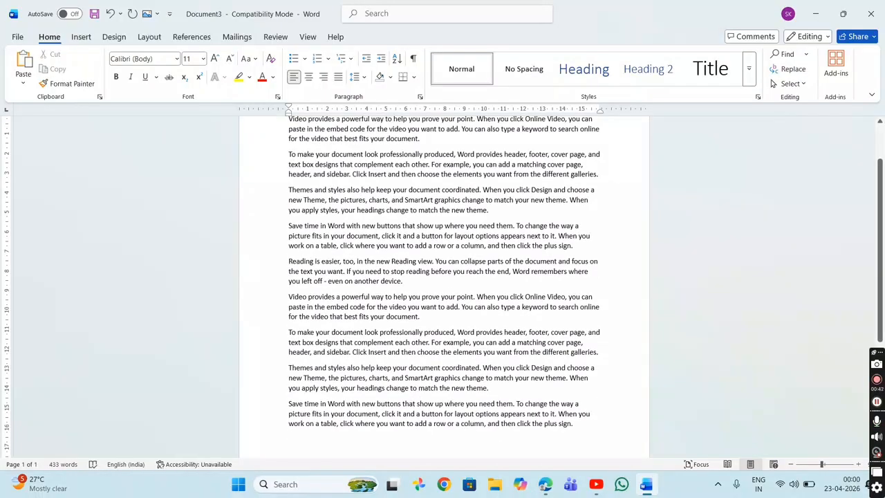
Review the account page with its user and product information
click(17, 39)
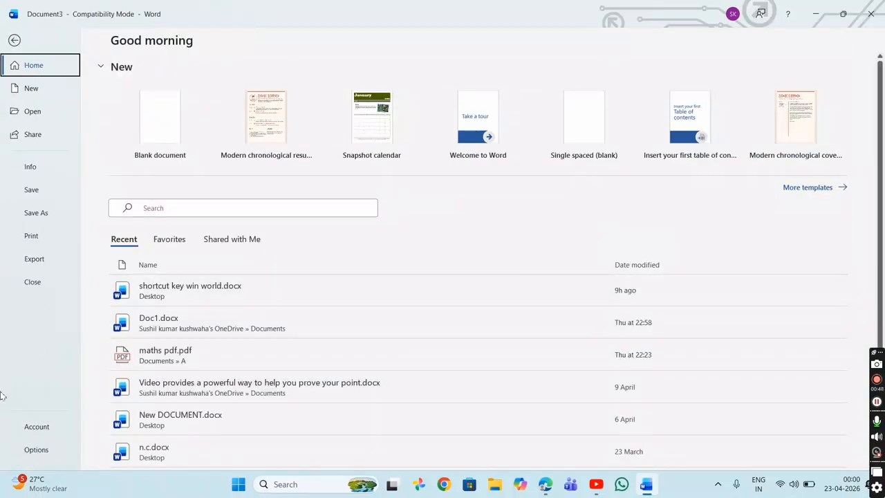
click(33, 428)
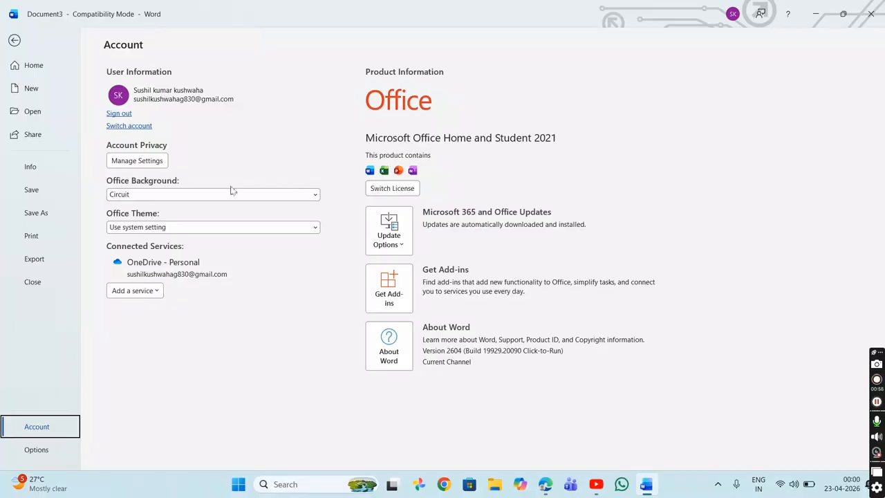
Enable the Draw tab in the ribbon customization options, apply the change, and display its drawing tools
click(43, 451)
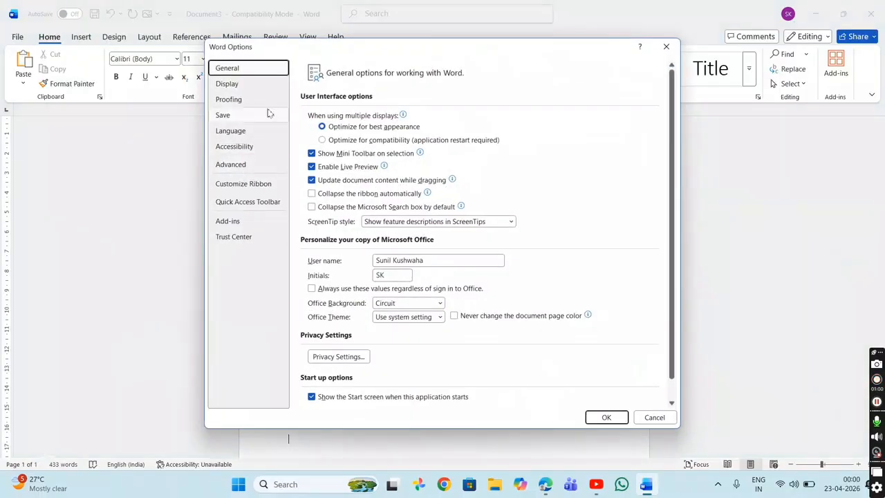
click(261, 184)
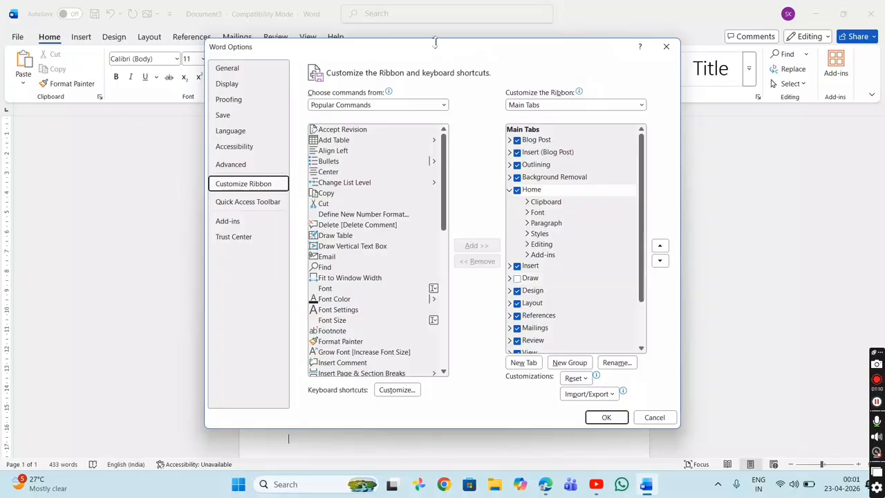
drag(435, 43, 436, 97)
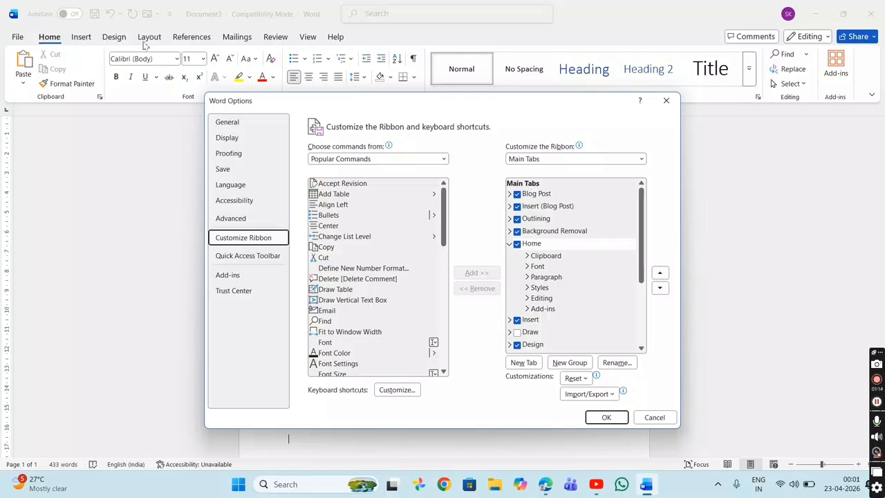
click(517, 332)
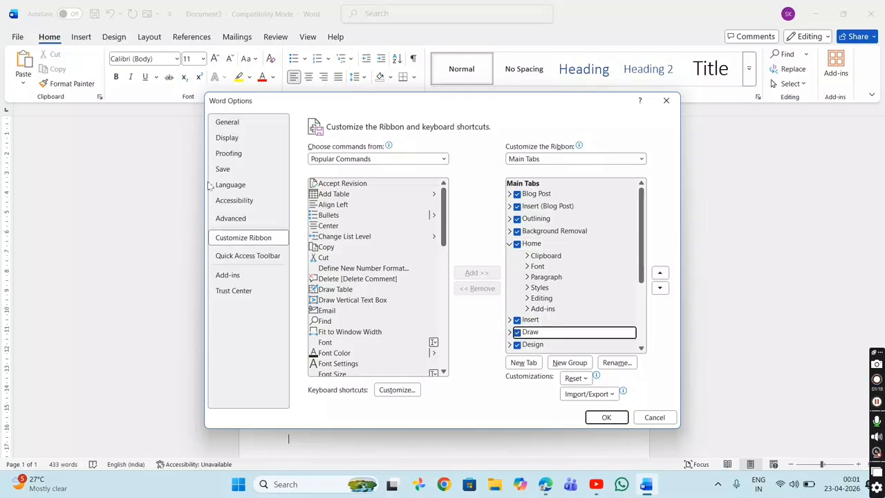
click(606, 418)
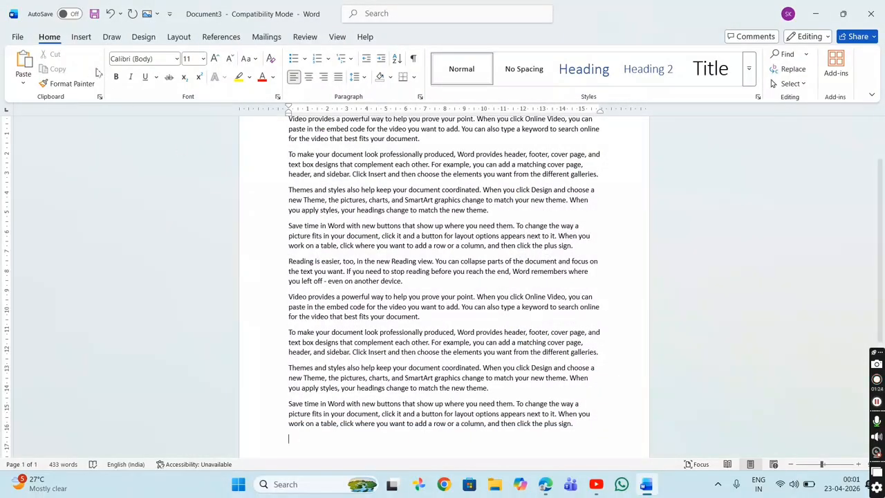
click(113, 40)
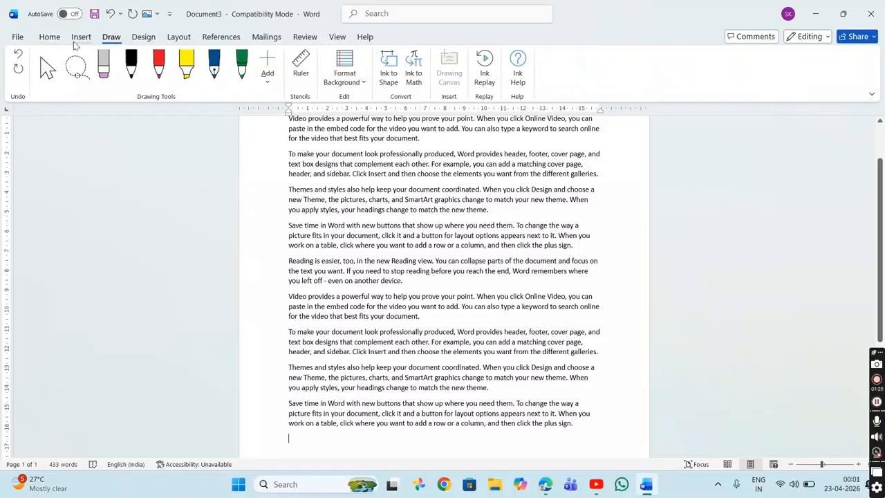
Add a new custom tab after Draw in the ribbon customization options and rename it iict
click(20, 38)
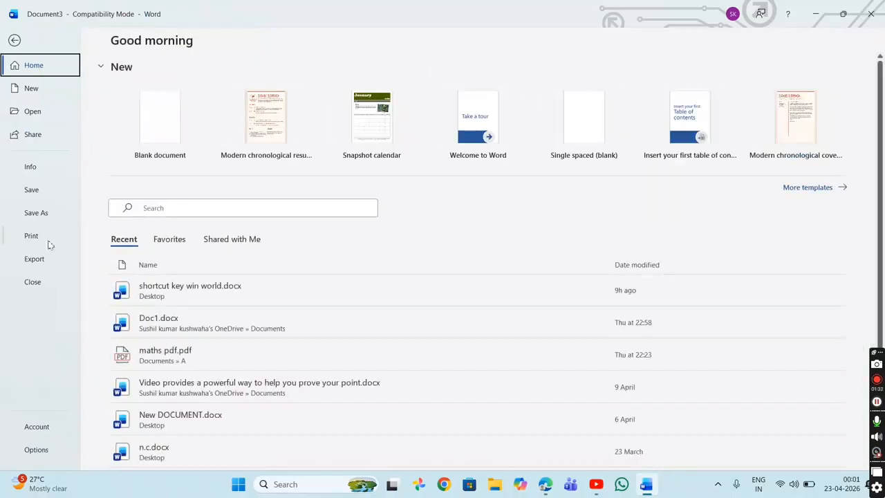
click(35, 450)
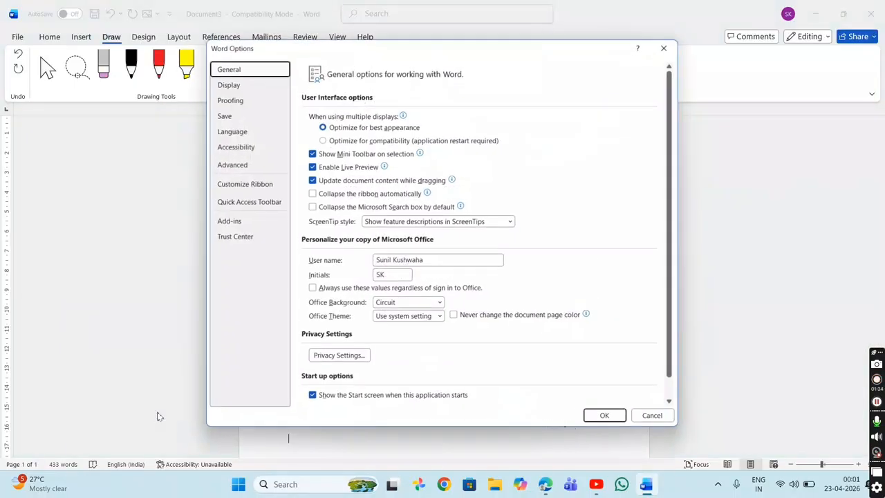
click(262, 185)
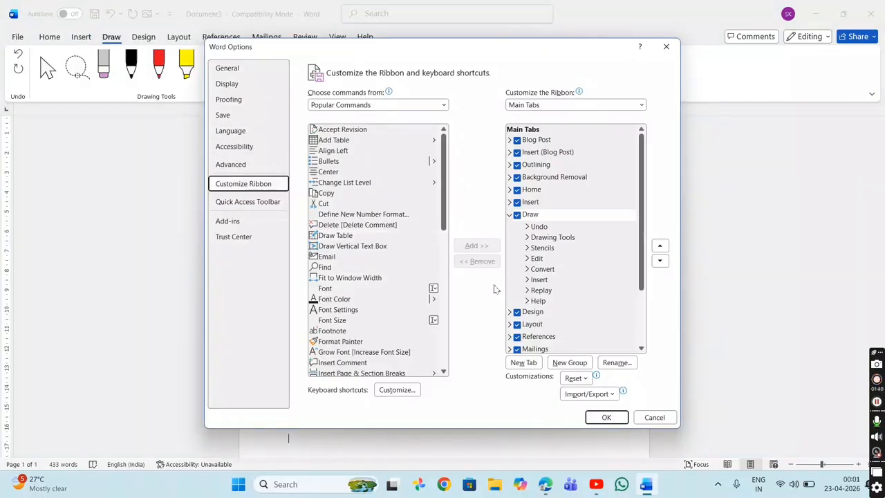
click(525, 363)
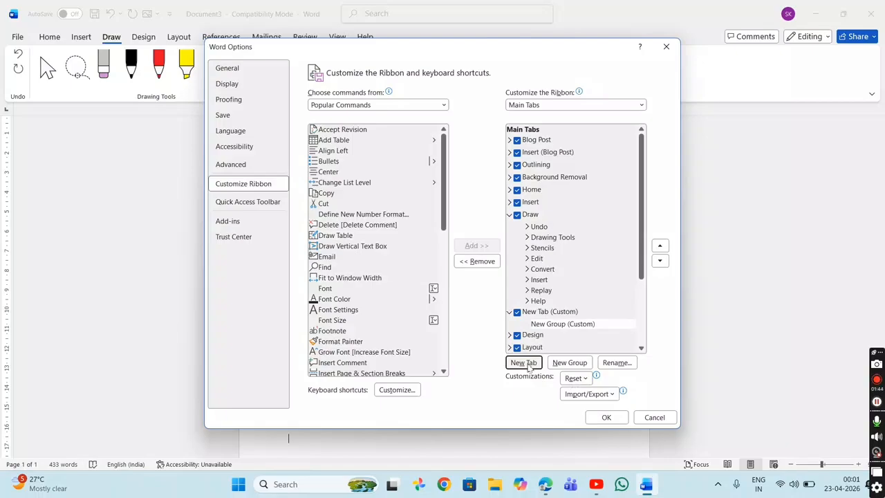
click(538, 313)
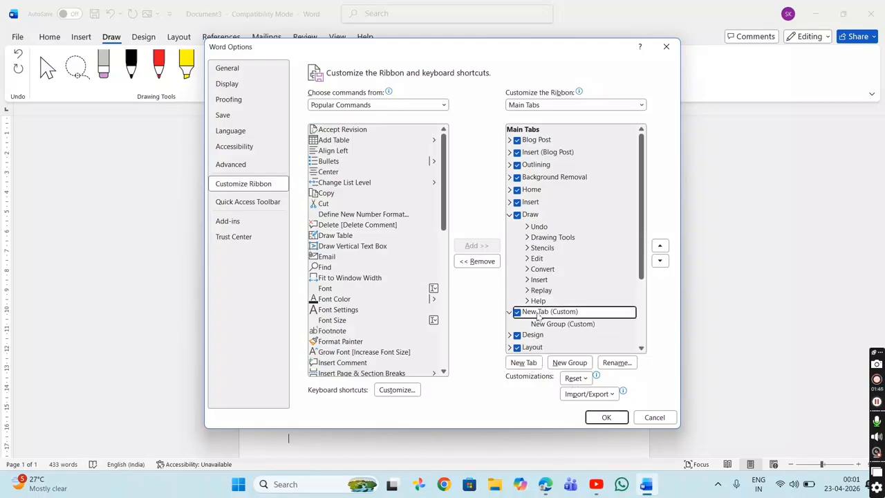
click(614, 363)
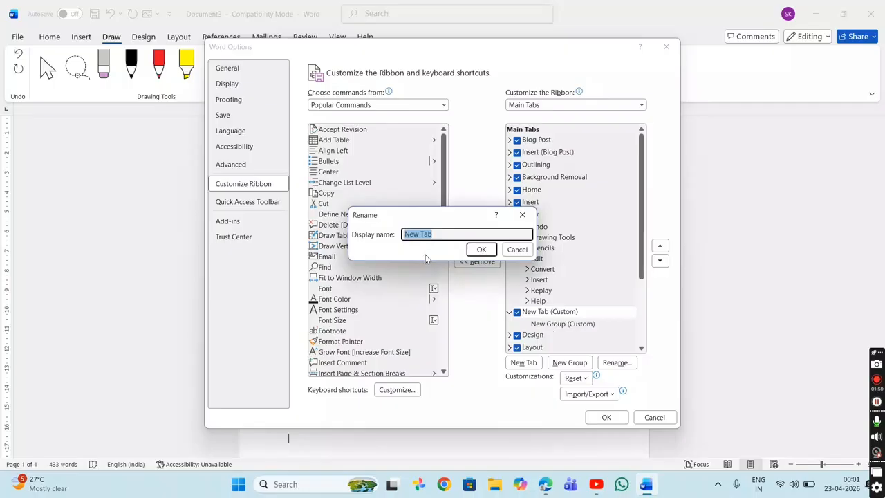
text(iict)
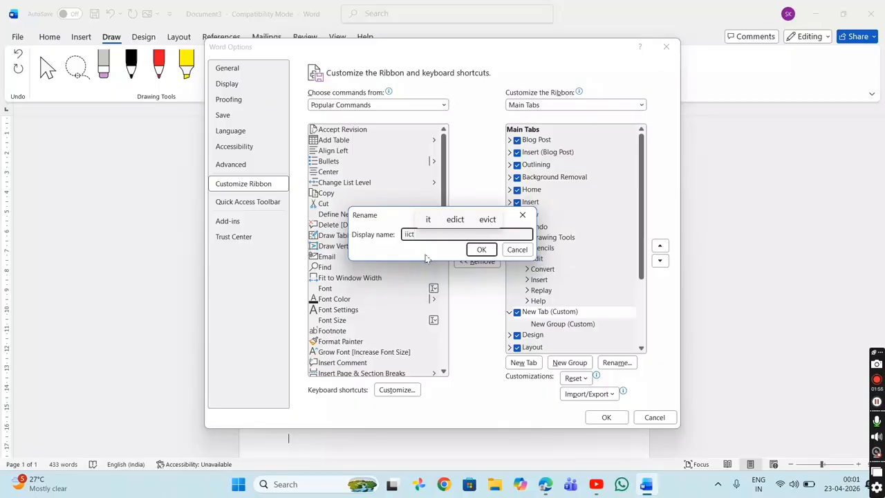
click(481, 249)
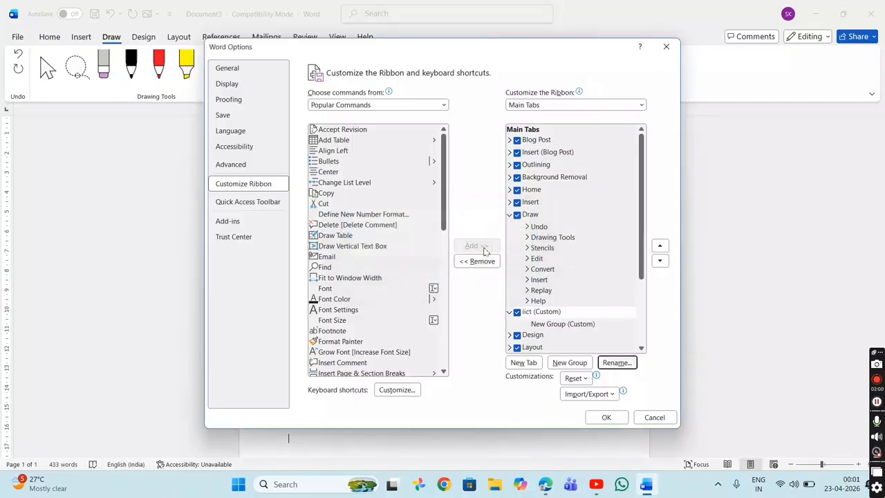
Rename the new group under the iict tab as baishakhawa and give it the floppy-disk symbol
click(547, 325)
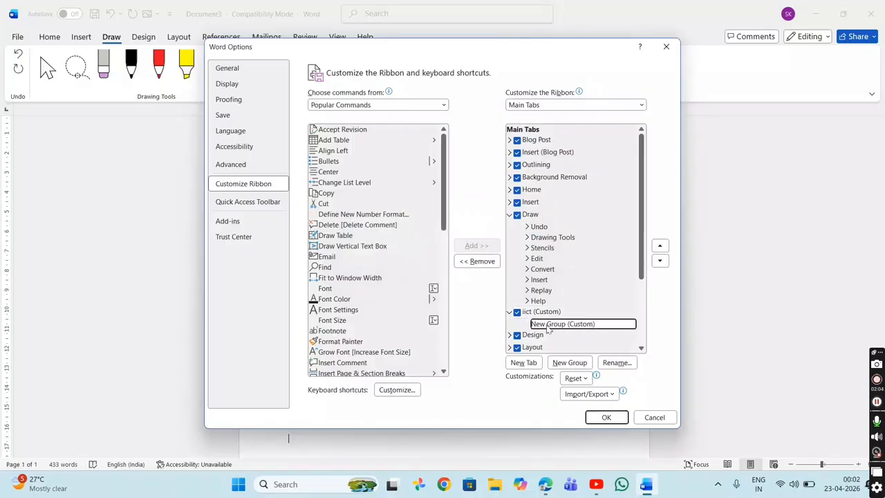
click(612, 365)
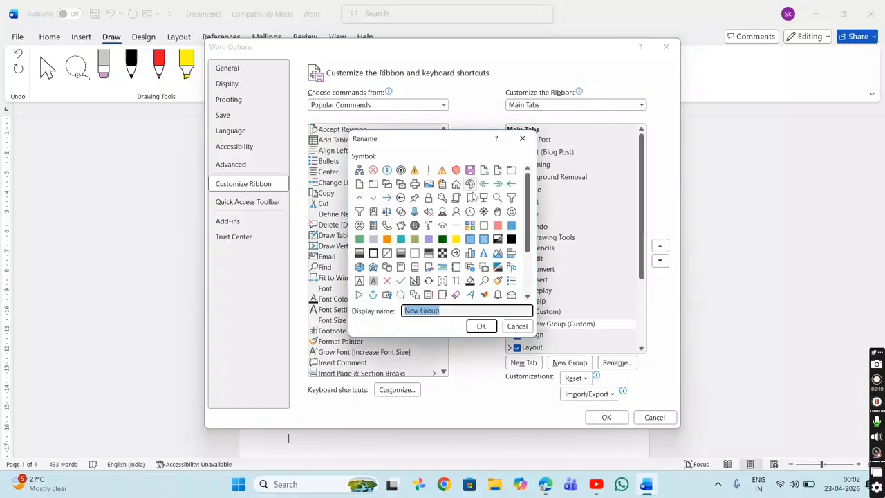
click(470, 170)
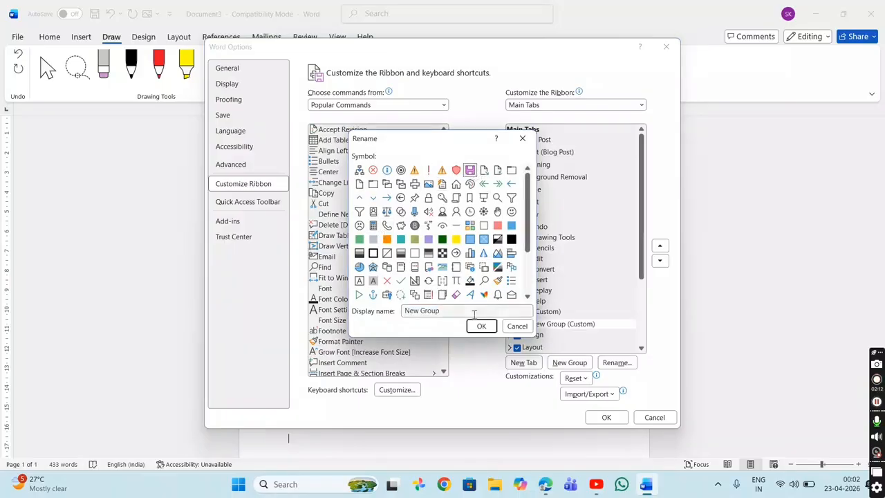
drag(391, 311, 450, 312)
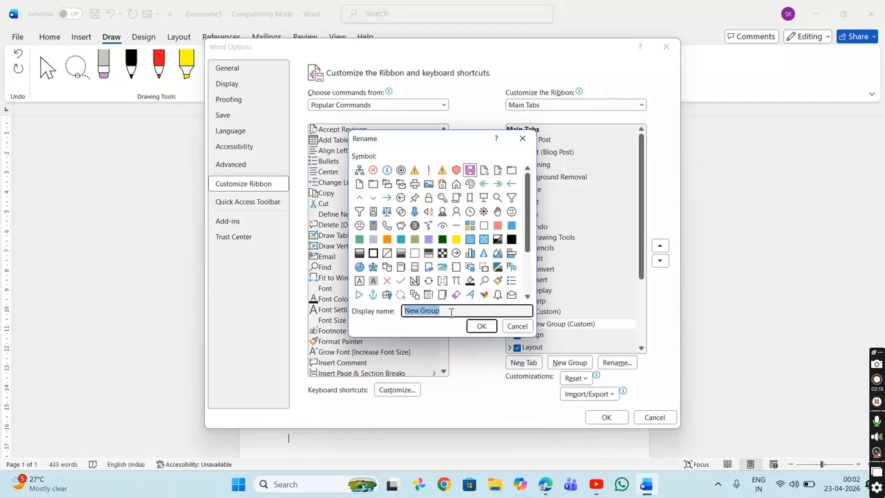
text(baish)
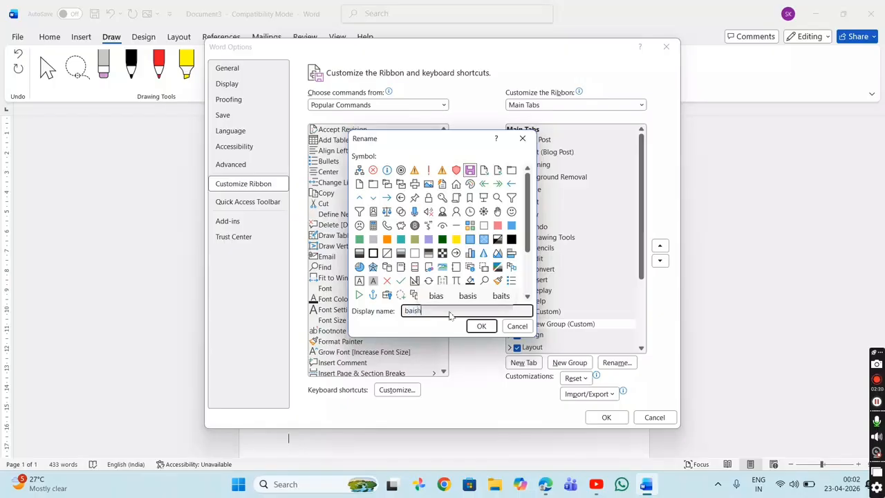
text(akhawa)
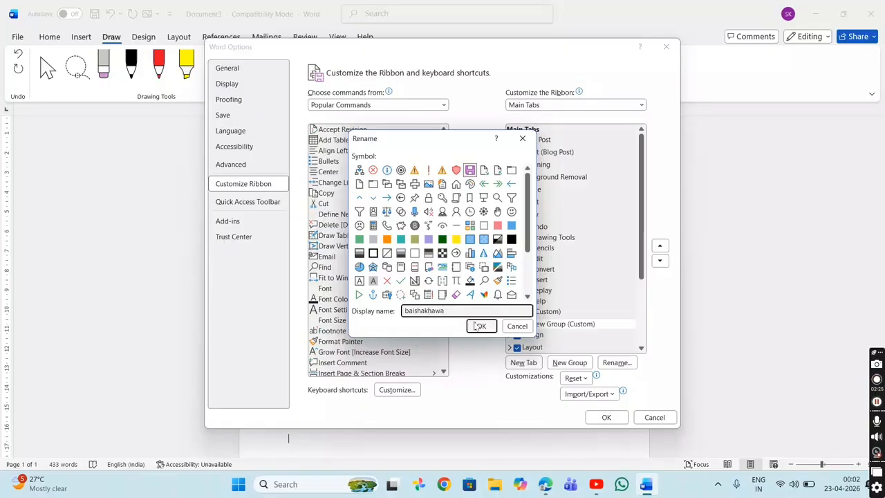
click(481, 325)
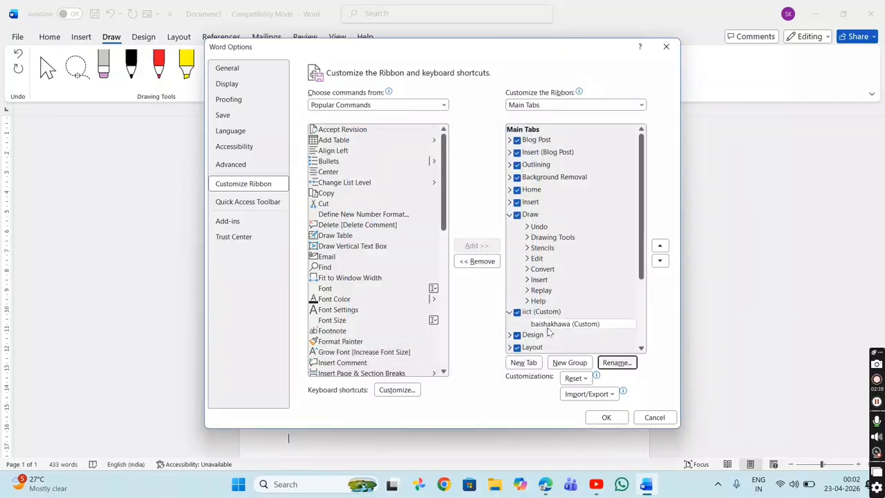
Add the Draw Table, Center and Footnote commands to the baishakhawa group and check them in the tab list
click(326, 236)
click(463, 247)
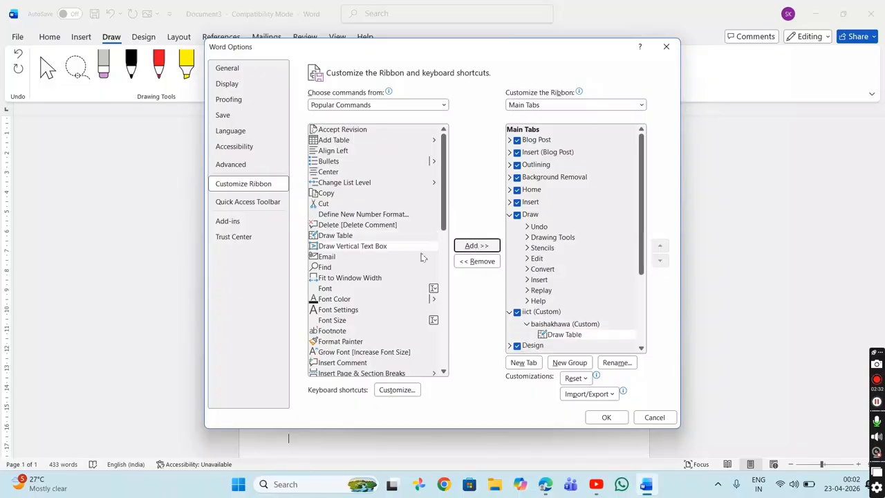
click(335, 174)
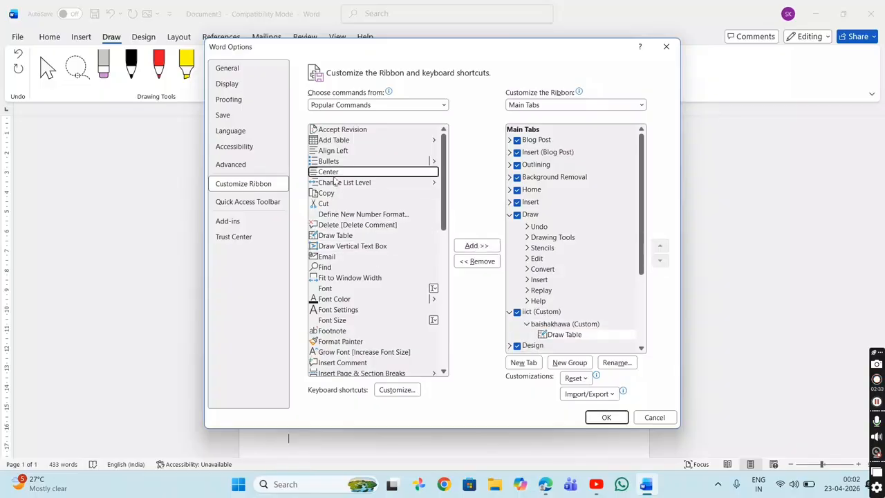
click(475, 248)
click(328, 331)
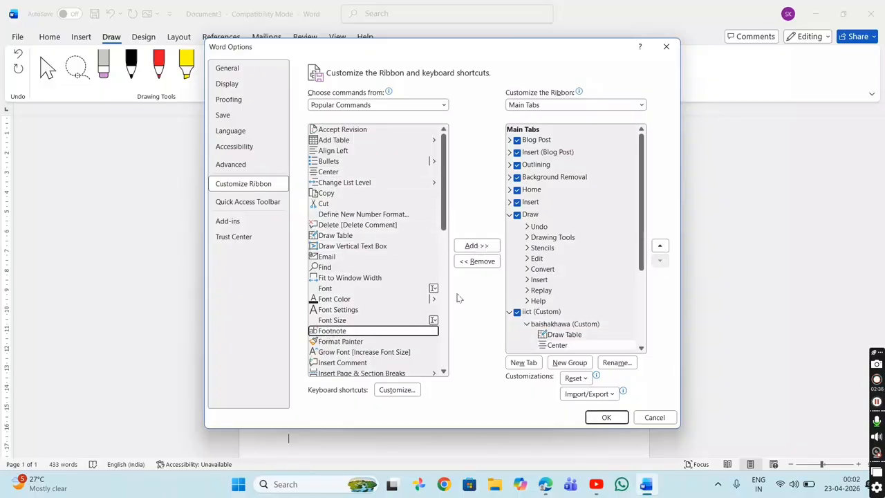
click(472, 248)
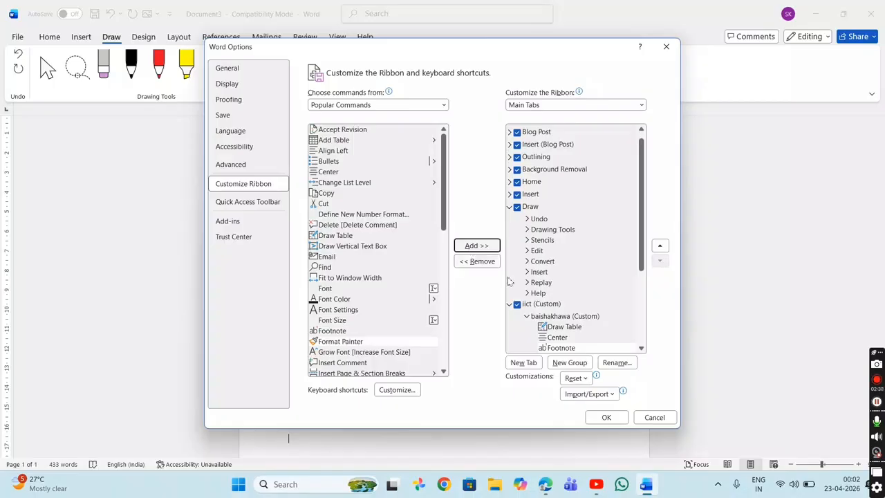
click(644, 278)
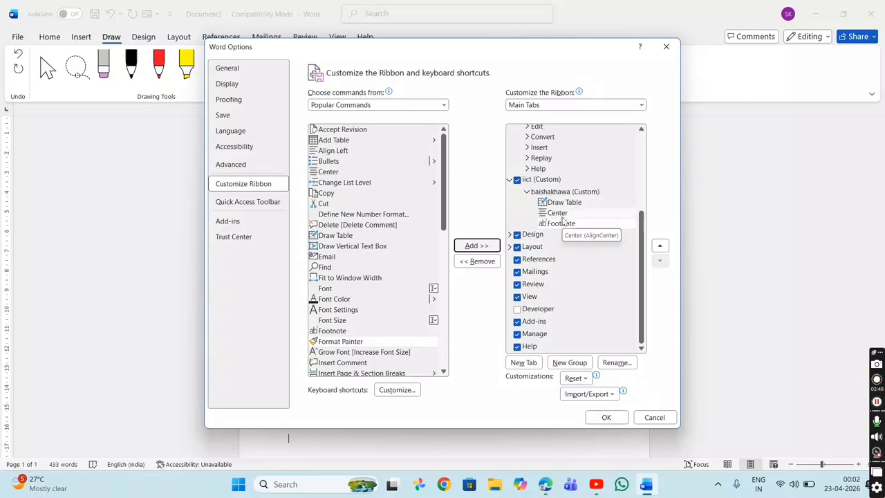
Add a second group under the iict tab in the ribbon customization options and rename it with a person's first name
click(555, 362)
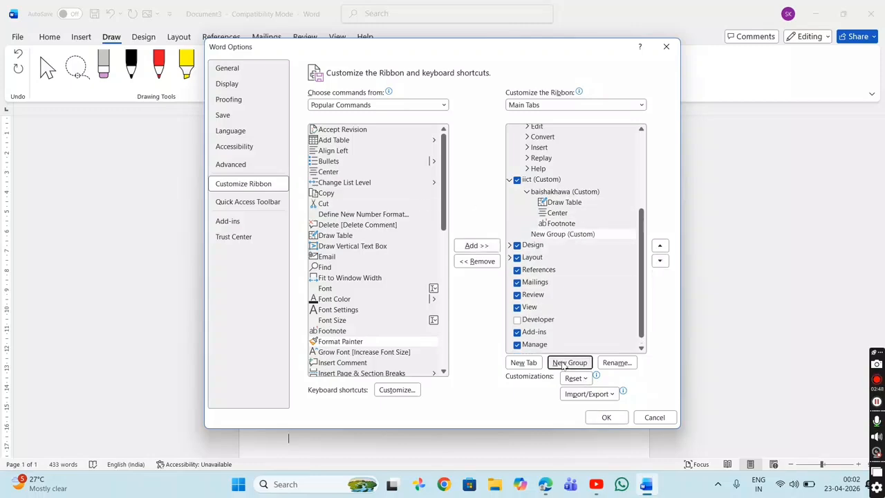
click(553, 235)
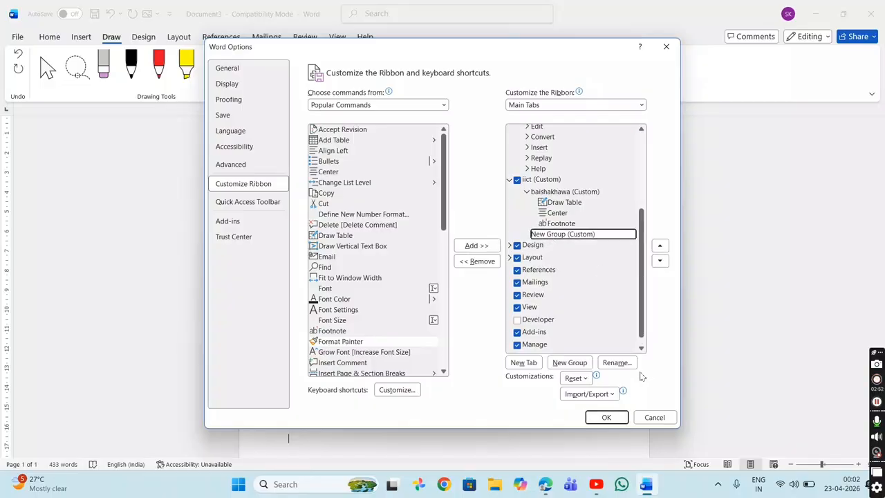
click(617, 363)
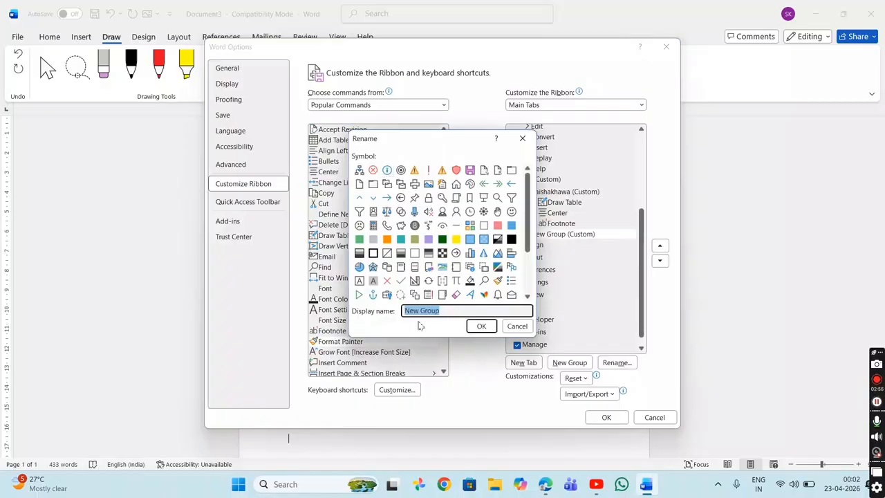
key(BackSpace)
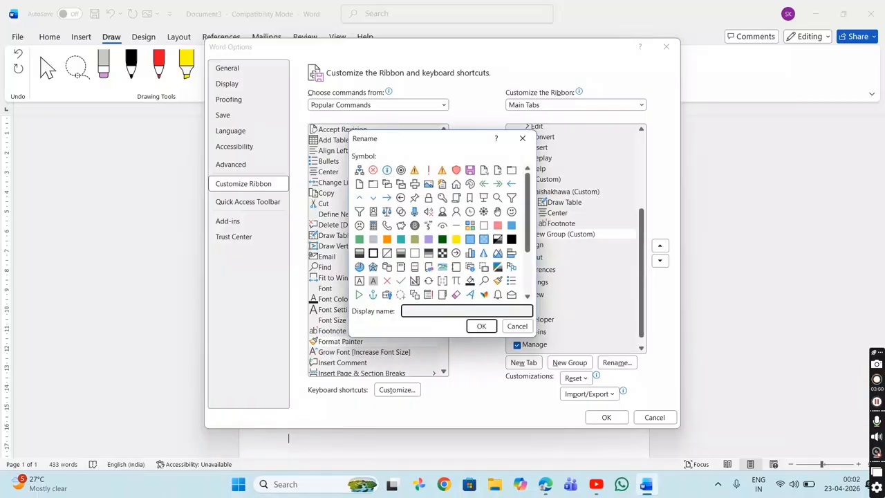
text(ajeet)
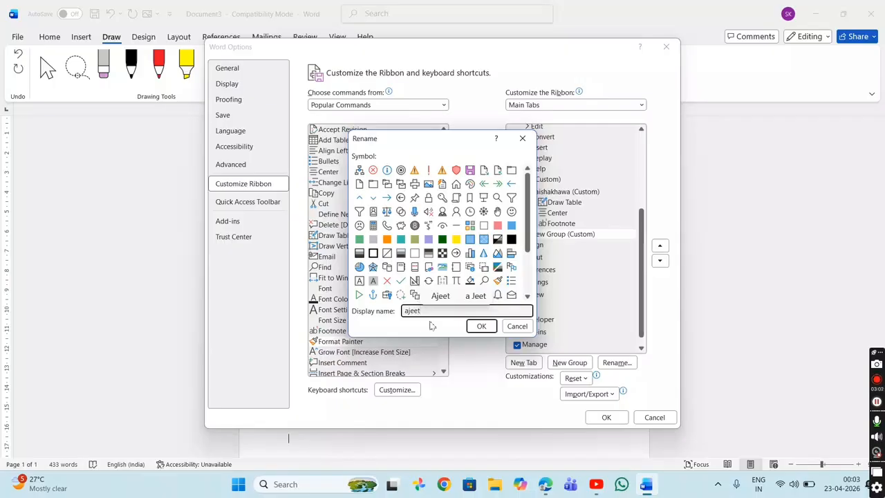
click(493, 329)
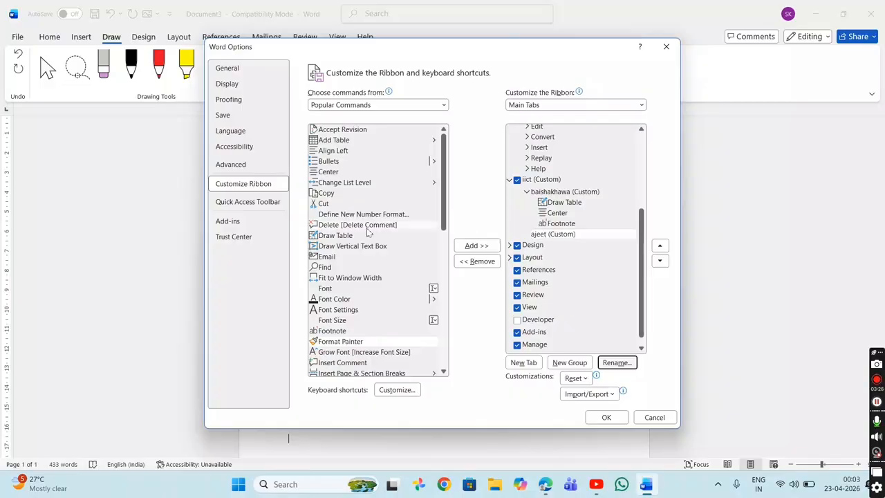
Add Fit to Window Width, Font, Font Color, Font Settings and Format Painter to the second iict group and apply the ribbon changes
click(350, 215)
click(341, 278)
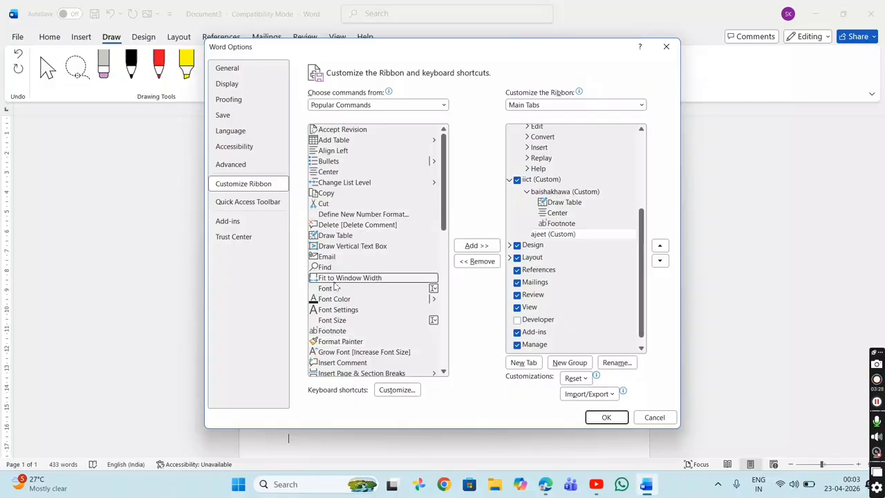
click(477, 246)
click(487, 248)
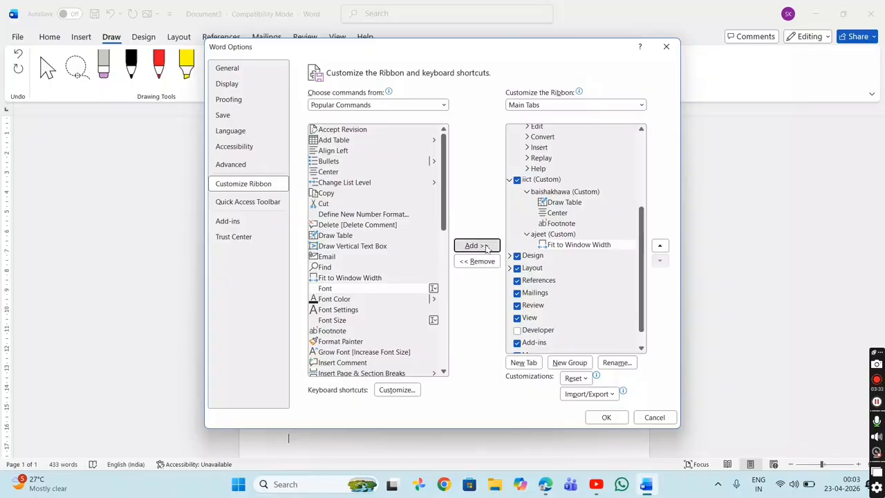
click(487, 247)
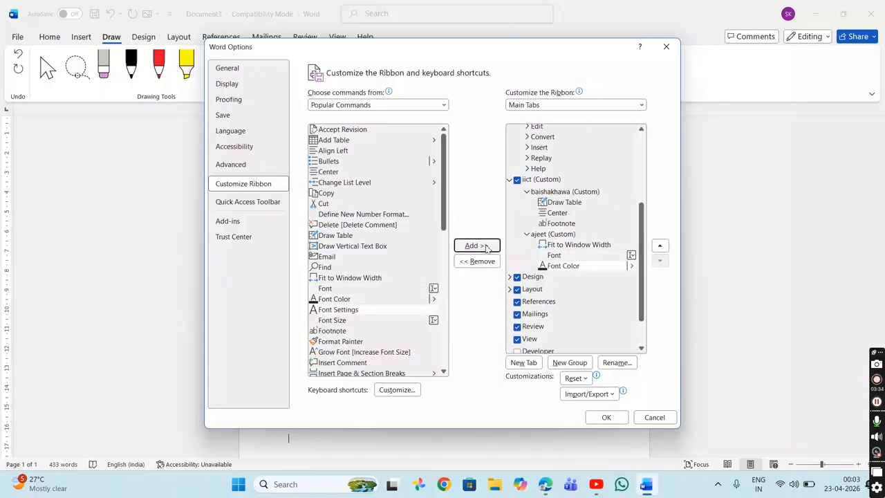
click(488, 248)
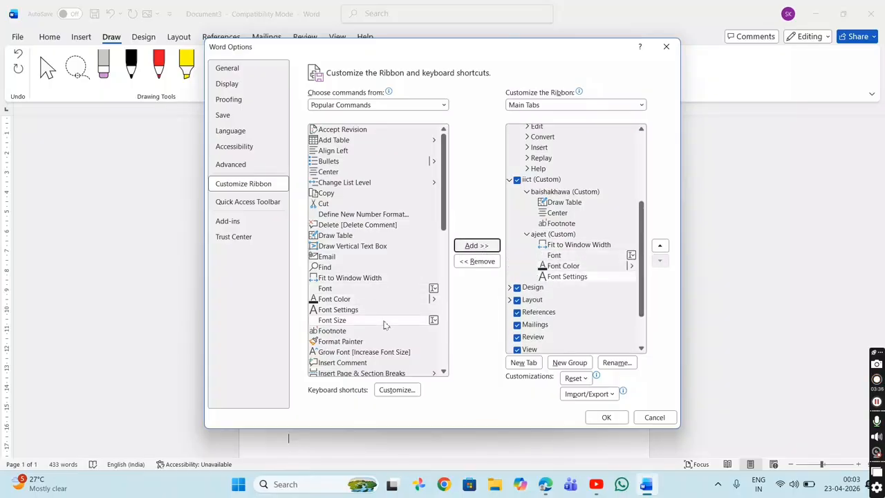
click(367, 341)
click(487, 247)
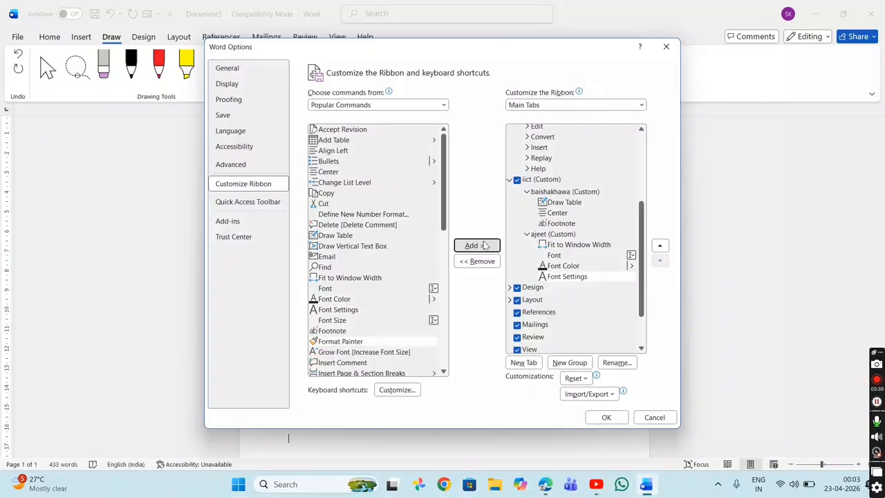
click(607, 417)
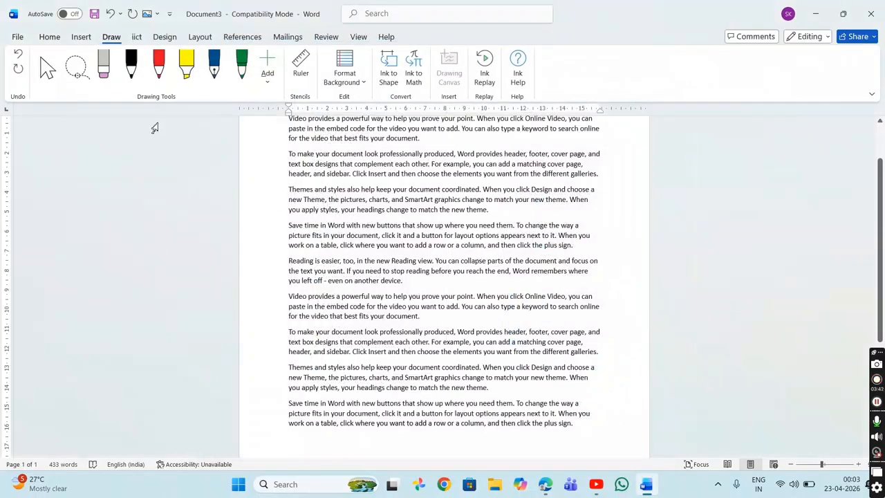
Display the iict tab to view the commands in its two custom groups and look over the document
click(137, 38)
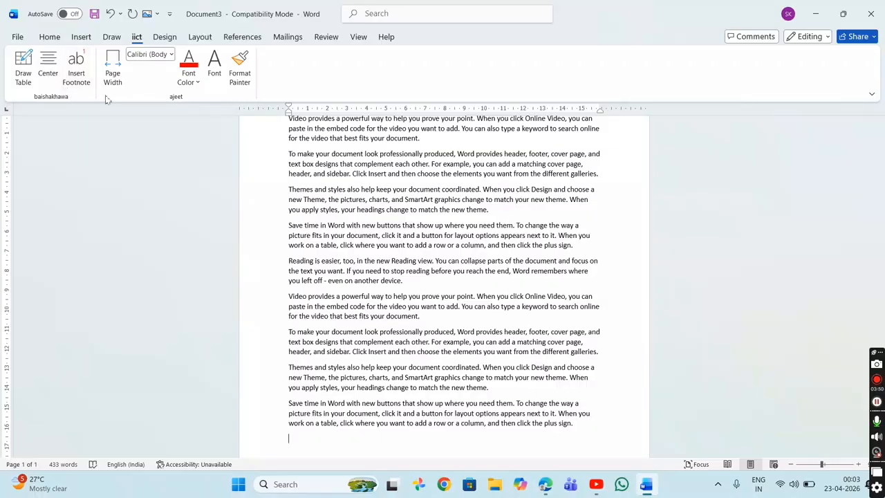
scroll(343, 160, up, 3)
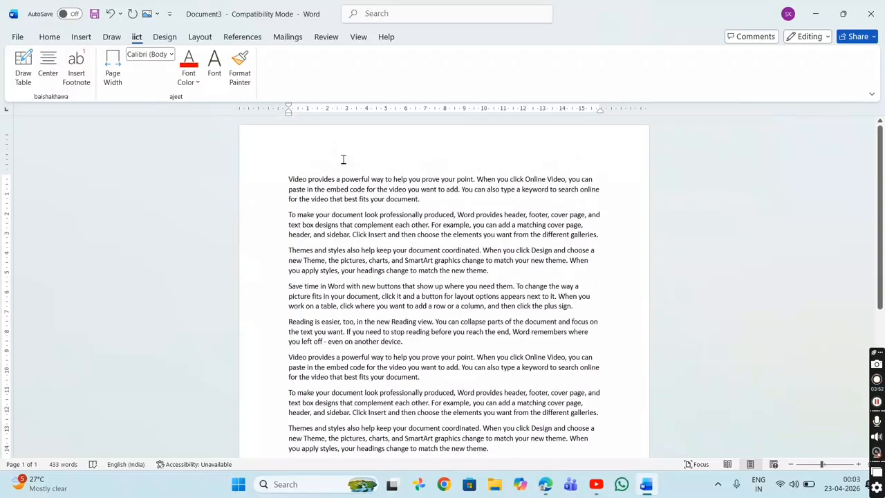
scroll(343, 159, down, 5)
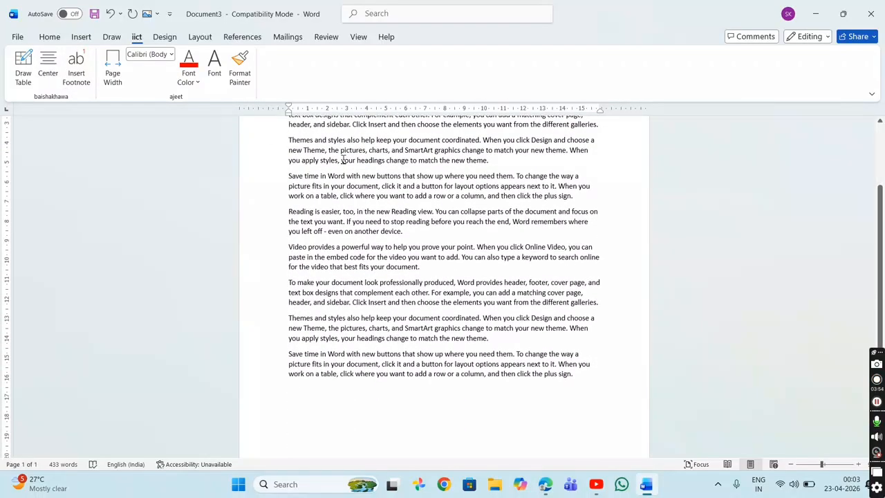
Reset all customizations in the ribbon customization options and apply the change
right_click(286, 77)
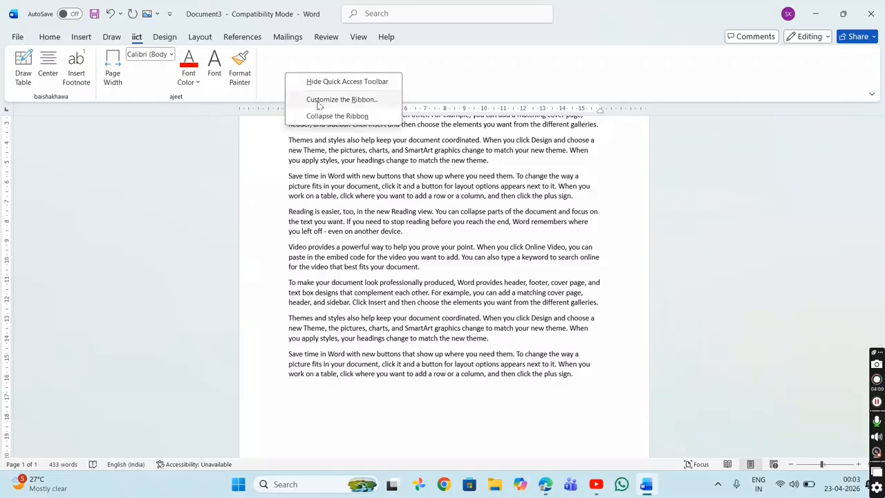
click(270, 74)
right_click(269, 74)
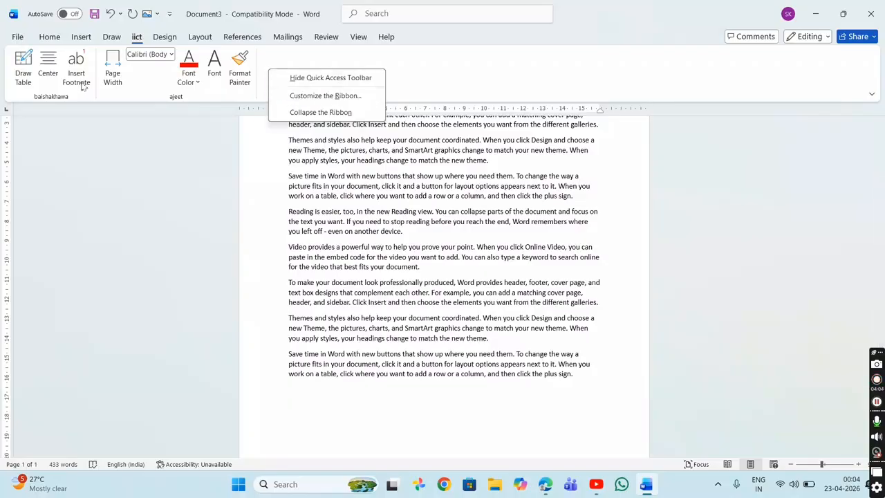
click(17, 39)
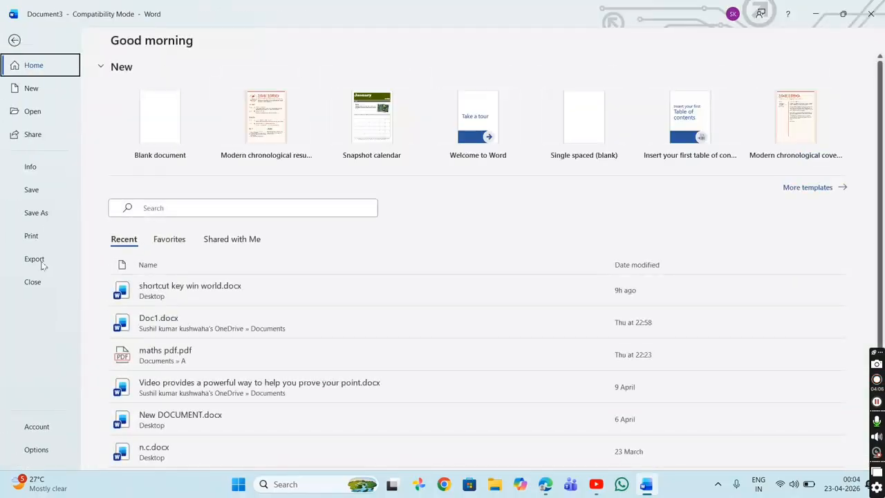
click(38, 451)
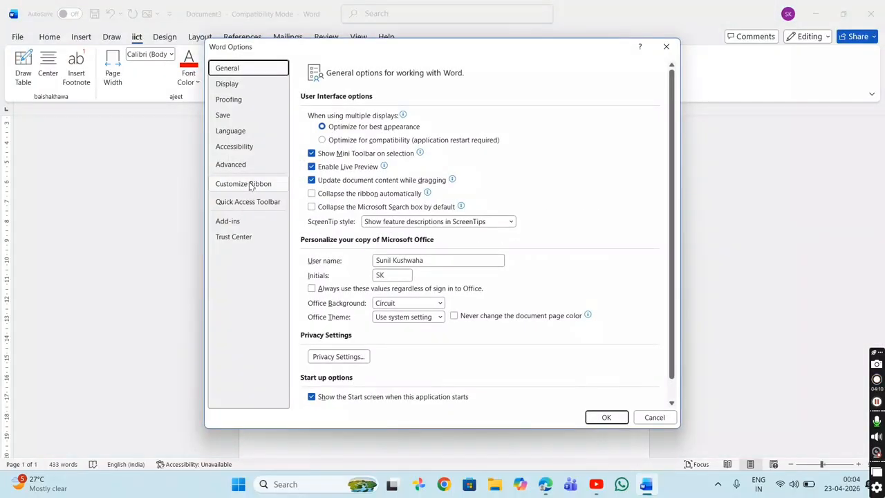
click(251, 185)
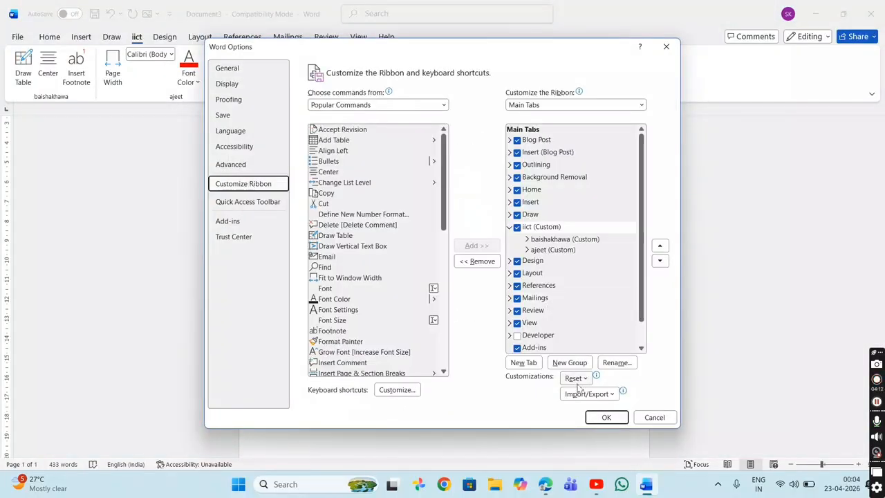
click(575, 379)
click(598, 412)
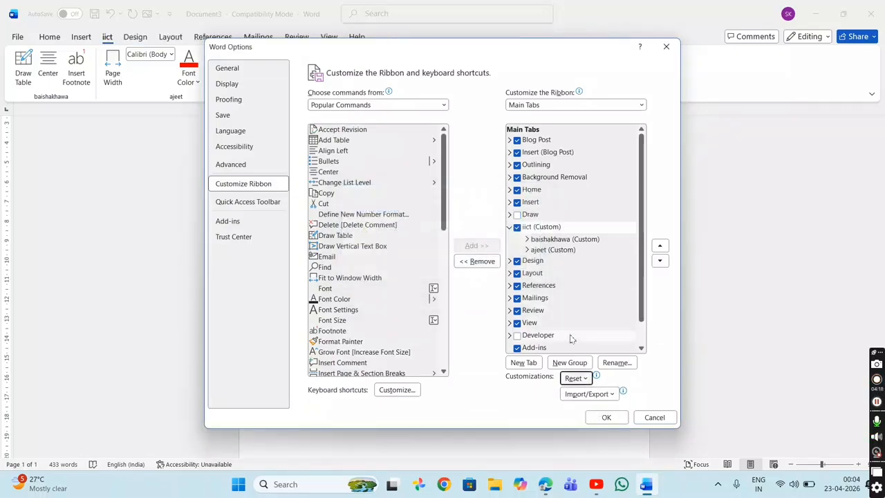
click(607, 417)
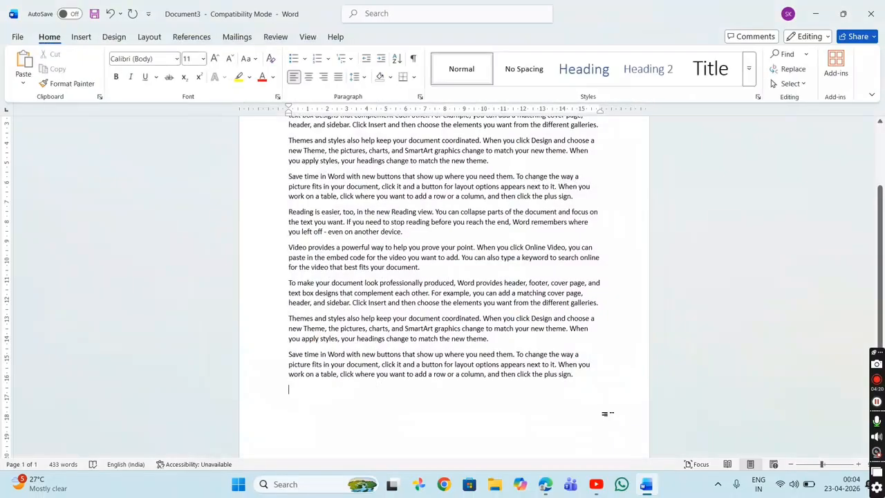
Display the Insert commands, check the Insert tab's groups in the ribbon customization options, and leave without making changes
click(80, 40)
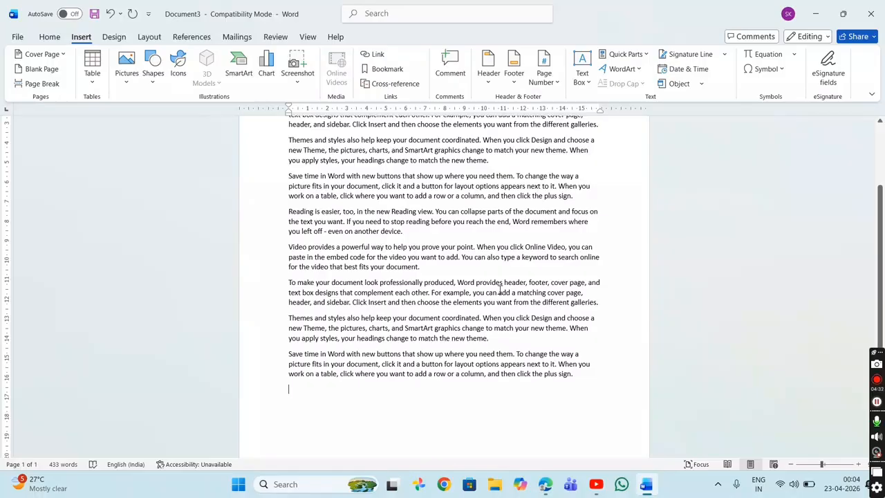
right_click(316, 84)
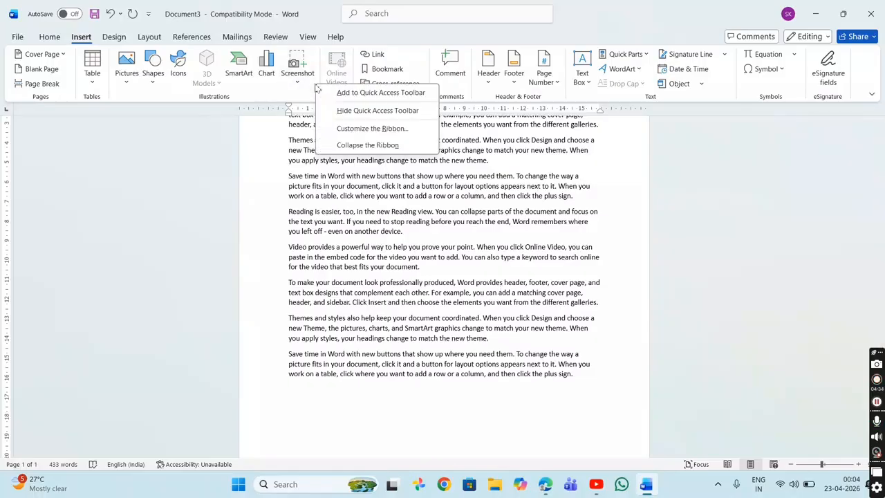
click(351, 128)
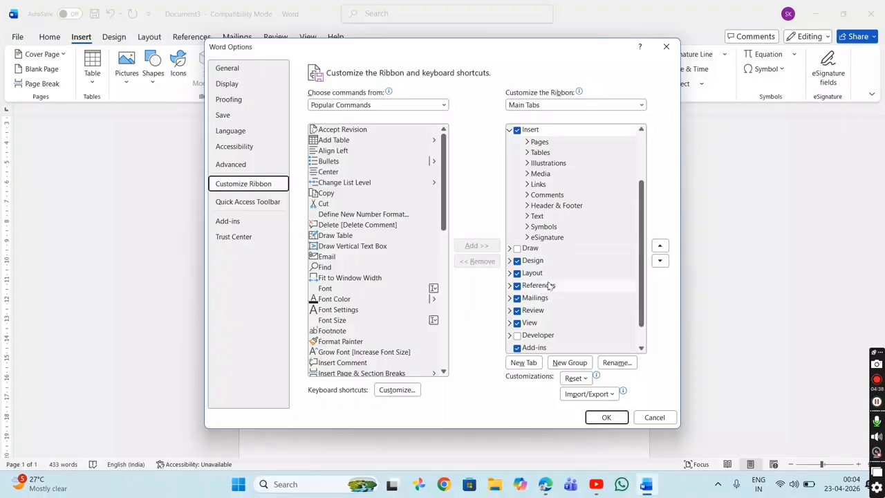
click(660, 418)
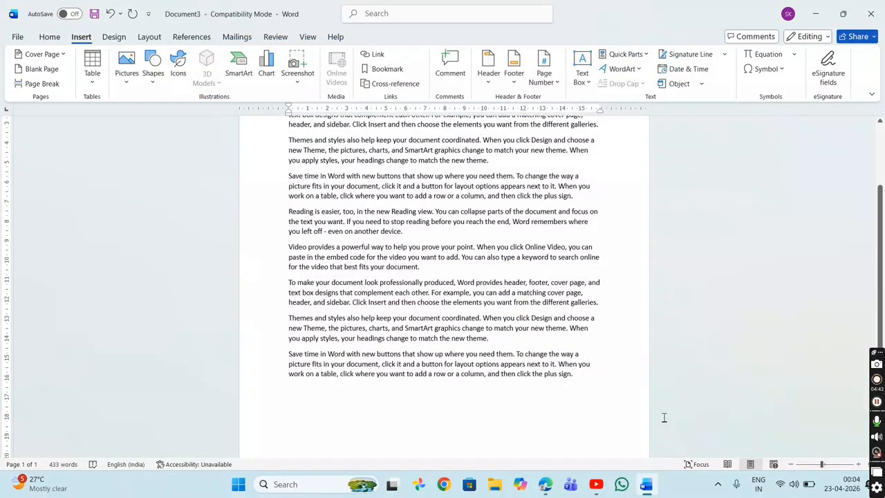